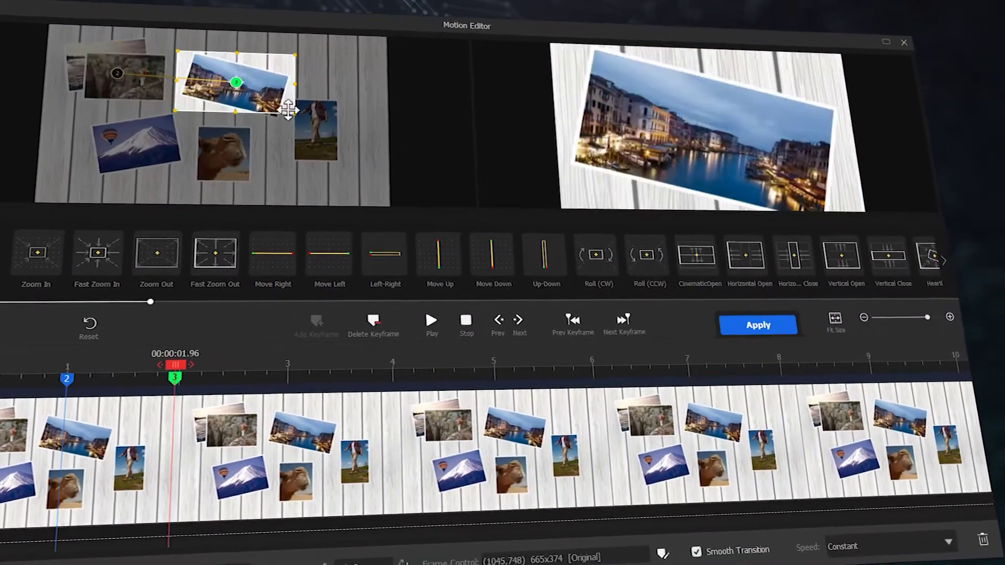
# Fit the camera frame around the mountain photo, then keyframe the frame on the next photo.
pyautogui.moveTo(175, 365); pyautogui.dragTo(467, 365)
pyautogui.moveTo(136, 144); pyautogui.dragTo(235, 167)
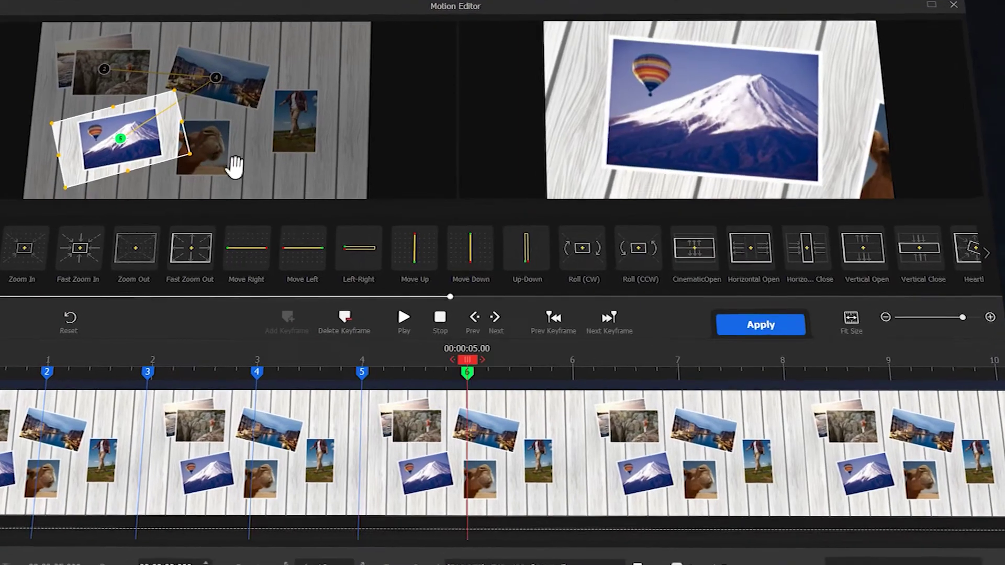
pyautogui.moveTo(467, 360); pyautogui.dragTo(568, 360)
pyautogui.click(287, 319)
pyautogui.moveTo(205, 146); pyautogui.dragTo(288, 123)
# Add keyframes tilting the frame onto the next photo, ending on the hiker photo at 8.96 s.
pyautogui.click(340, 314)
pyautogui.moveTo(568, 360); pyautogui.dragTo(846, 366)
pyautogui.click(263, 314)
pyautogui.moveTo(276, 112); pyautogui.dragTo(223, 157)
pyautogui.click(263, 314)
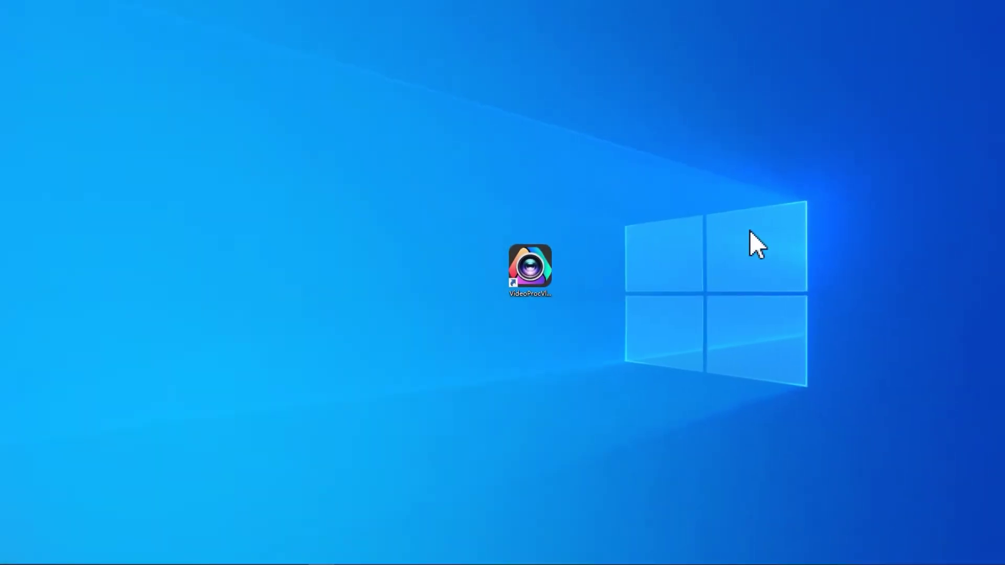
# Launch VideoProc Vlogger and create a new 3840 x 2160 4K, 30 fps project.
pyautogui.doubleClick(527, 269)
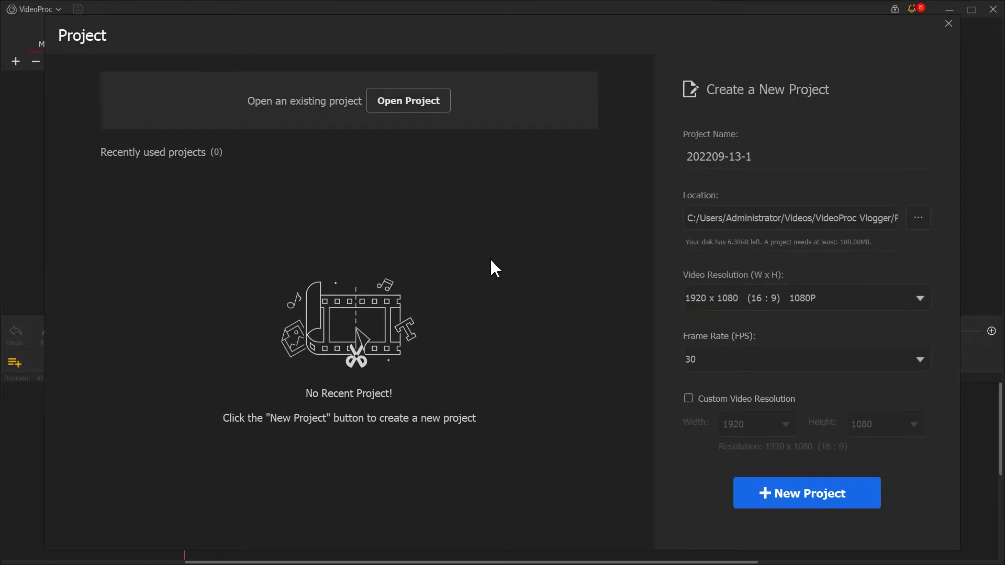
pyautogui.click(919, 298)
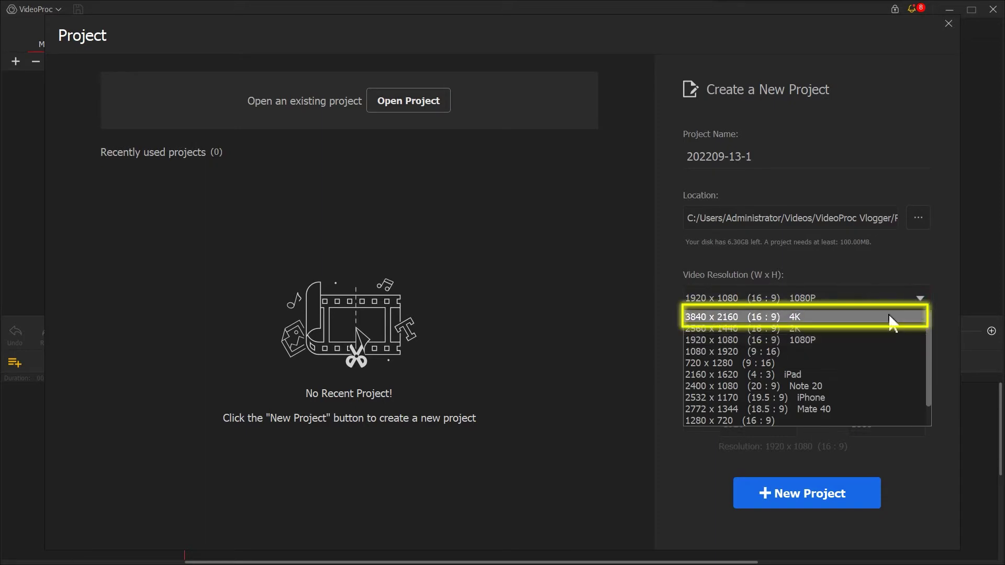
pyautogui.click(889, 317)
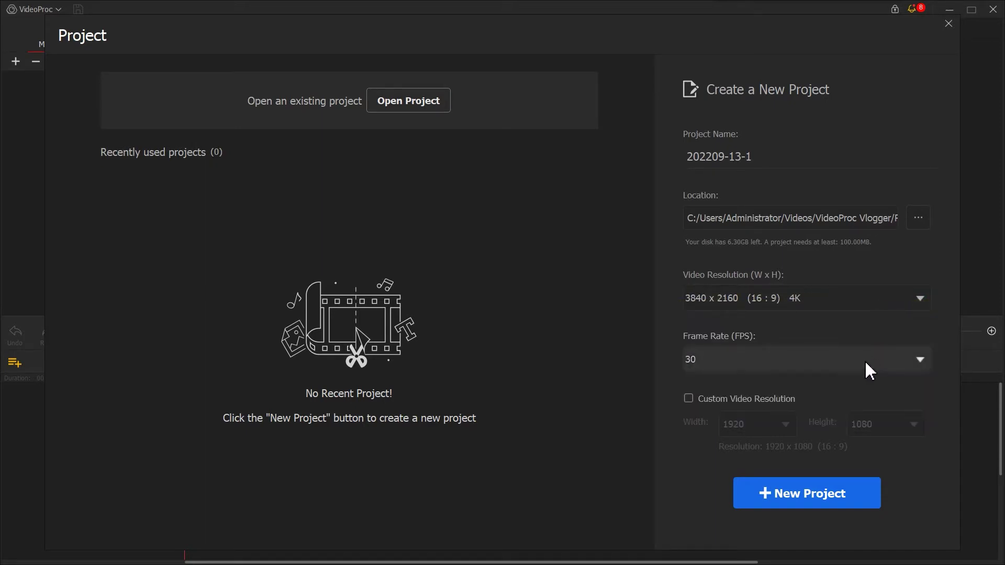
pyautogui.click(821, 494)
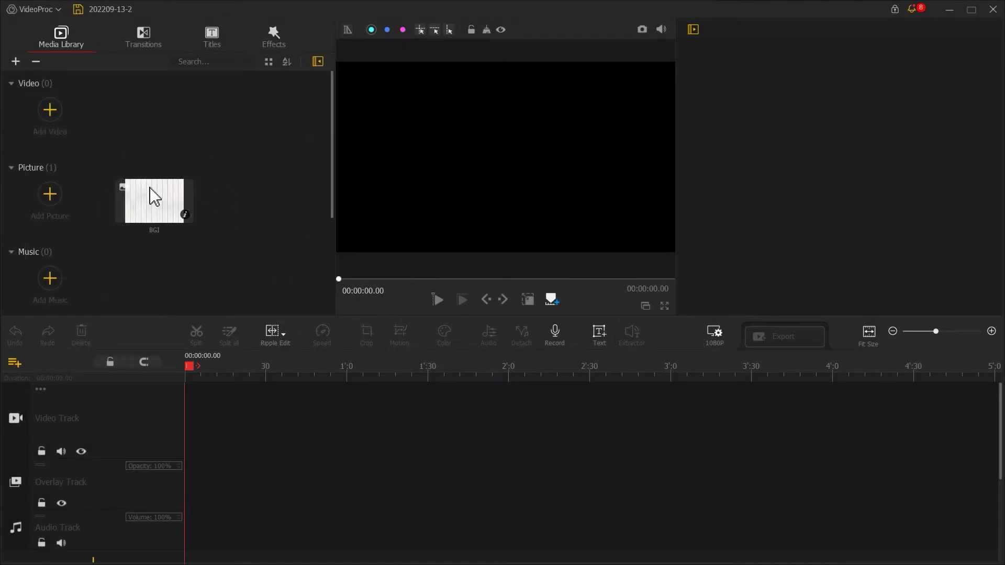
# Place BGI on the video track, stretch it to fill the frame, and lengthen it to 6.03 s.
pyautogui.moveTo(152, 196); pyautogui.dragTo(180, 408)
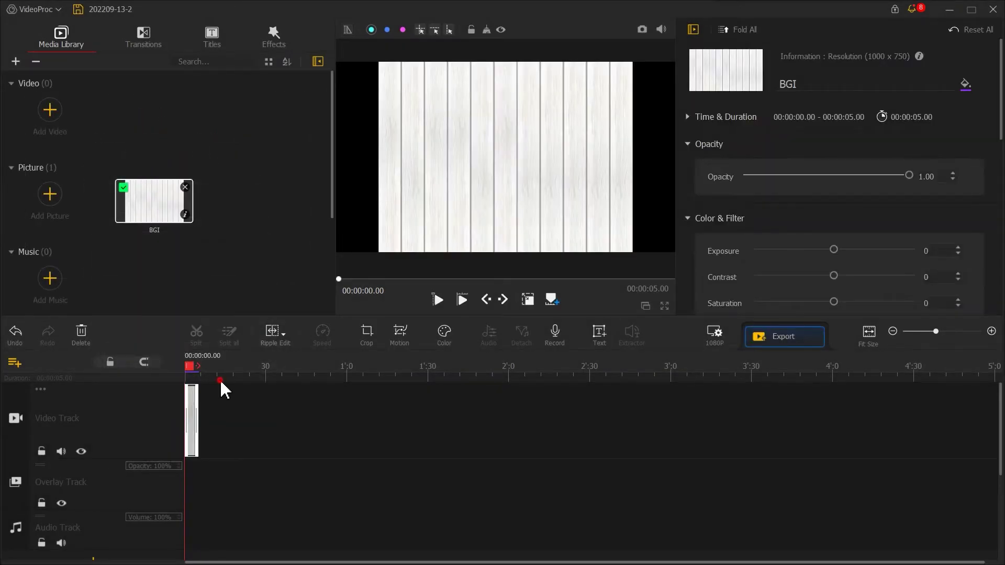
pyautogui.scroll(5, 220, 390)
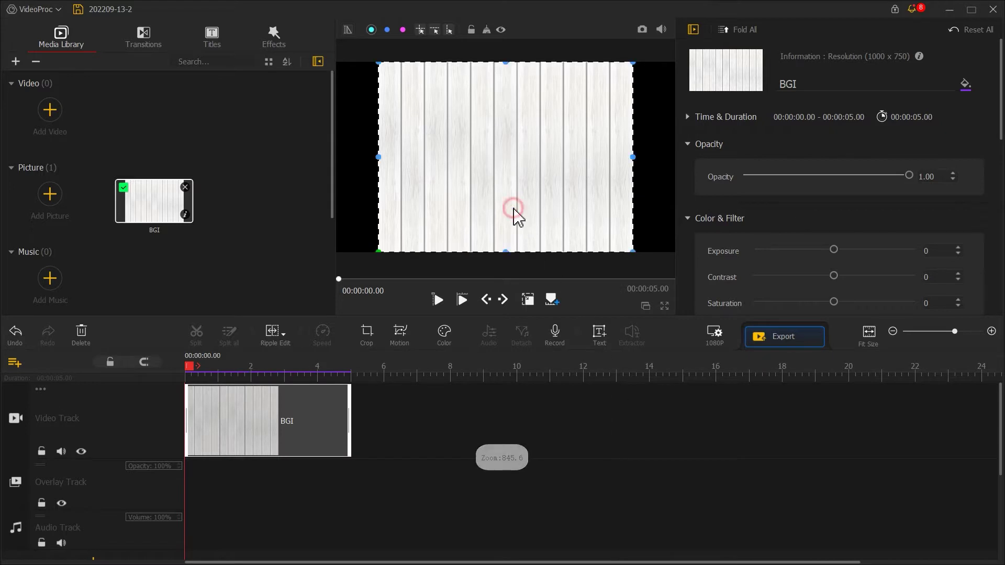
pyautogui.moveTo(379, 250); pyautogui.dragTo(338, 278)
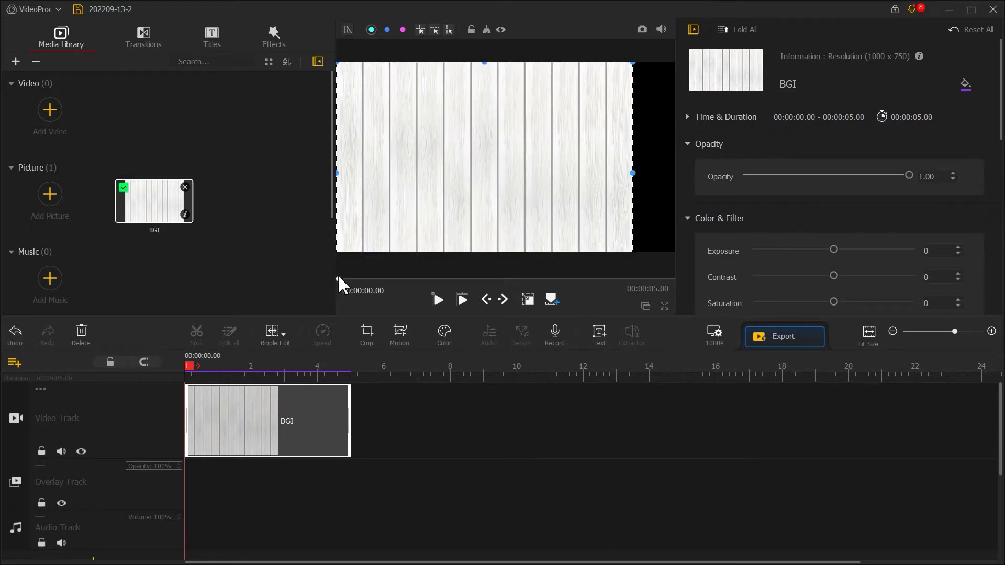
pyautogui.moveTo(635, 65); pyautogui.dragTo(674, 37)
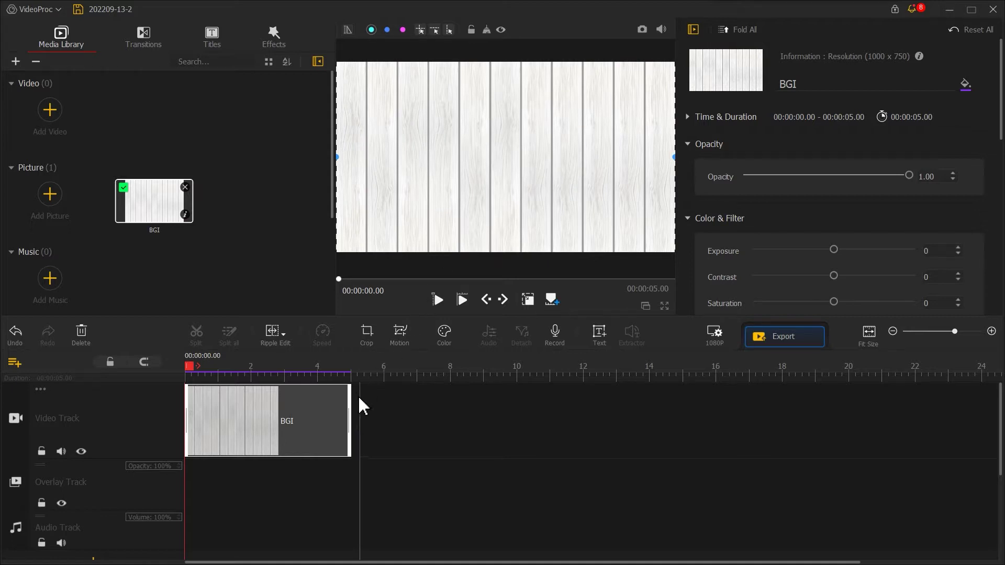
pyautogui.moveTo(350, 403); pyautogui.dragTo(385, 403)
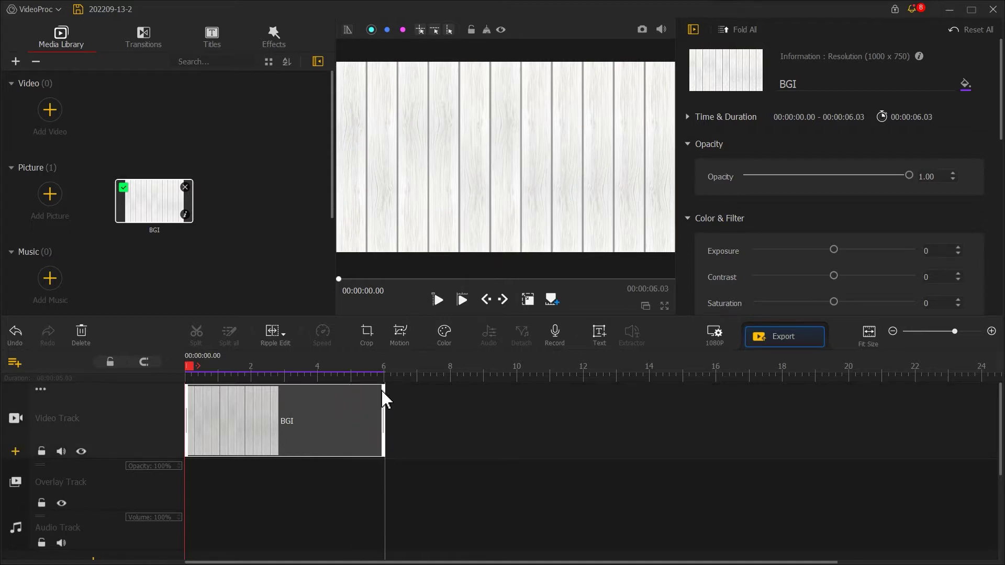
# Import Photo (1).jpg through Photo (8).jpg into the media library with Add Picture.
pyautogui.click(50, 196)
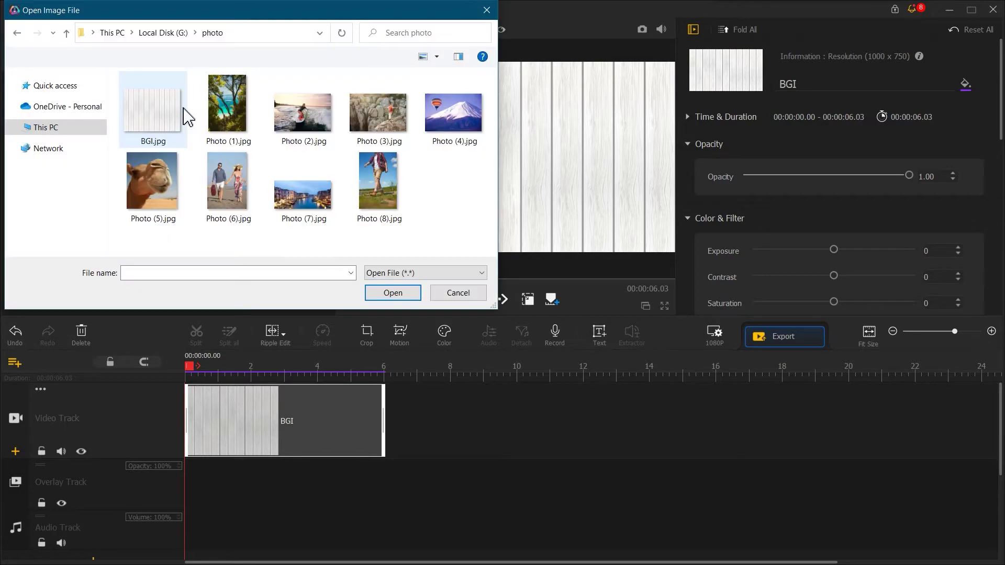
pyautogui.click(226, 110)
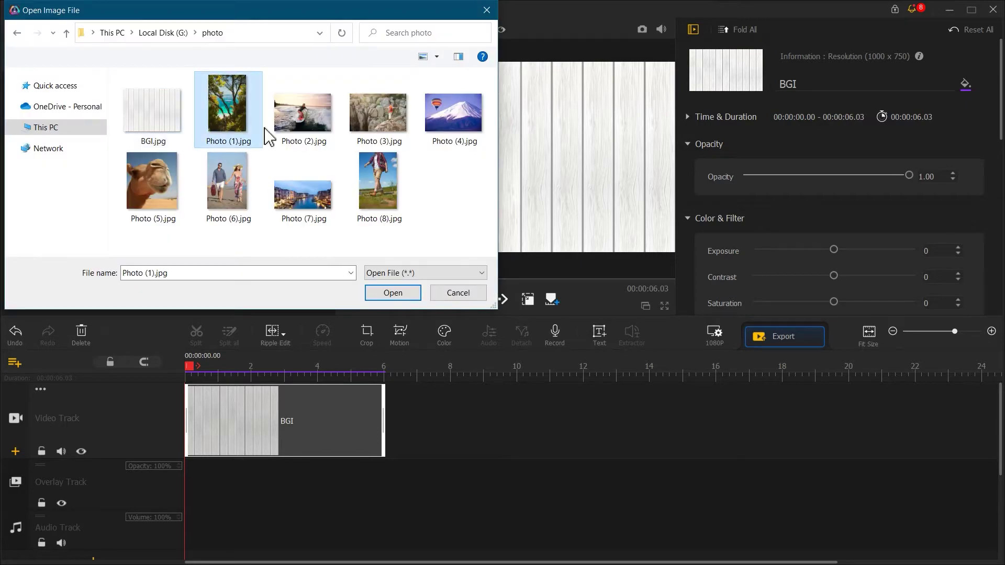
pyautogui.keyDown('shift'); pyautogui.click(372, 193); pyautogui.keyUp('shift')
pyautogui.click(392, 292)
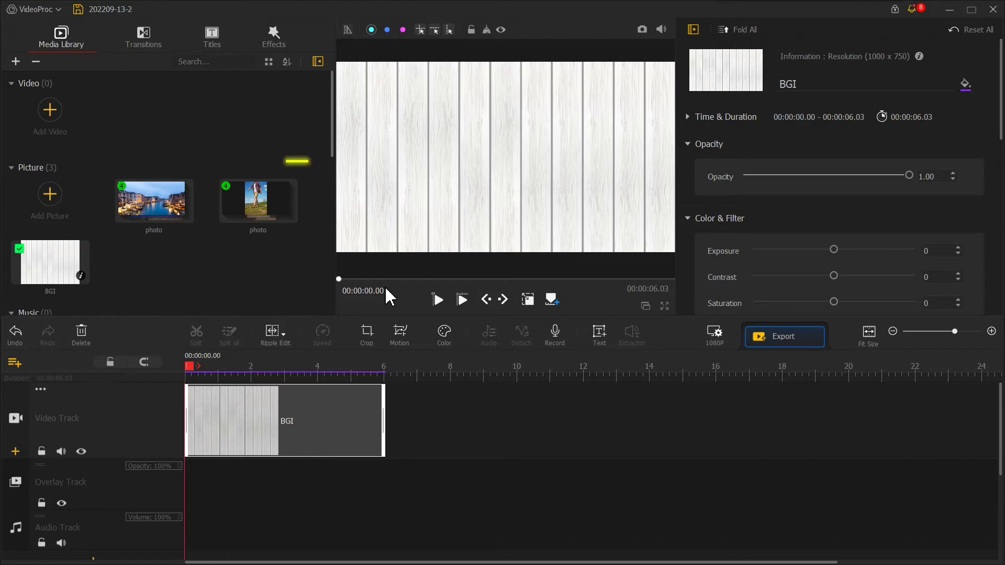
# Place Photo (2) on the overlay track, ending with the background at 6.03 s.
pyautogui.doubleClick(166, 205)
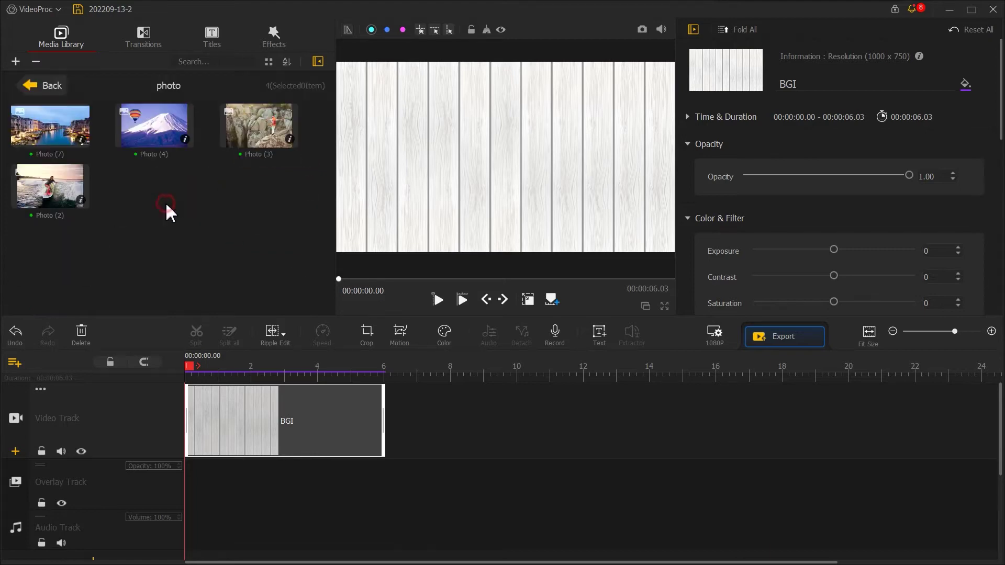
pyautogui.moveTo(67, 193); pyautogui.dragTo(188, 496)
pyautogui.moveTo(372, 479); pyautogui.dragTo(386, 479)
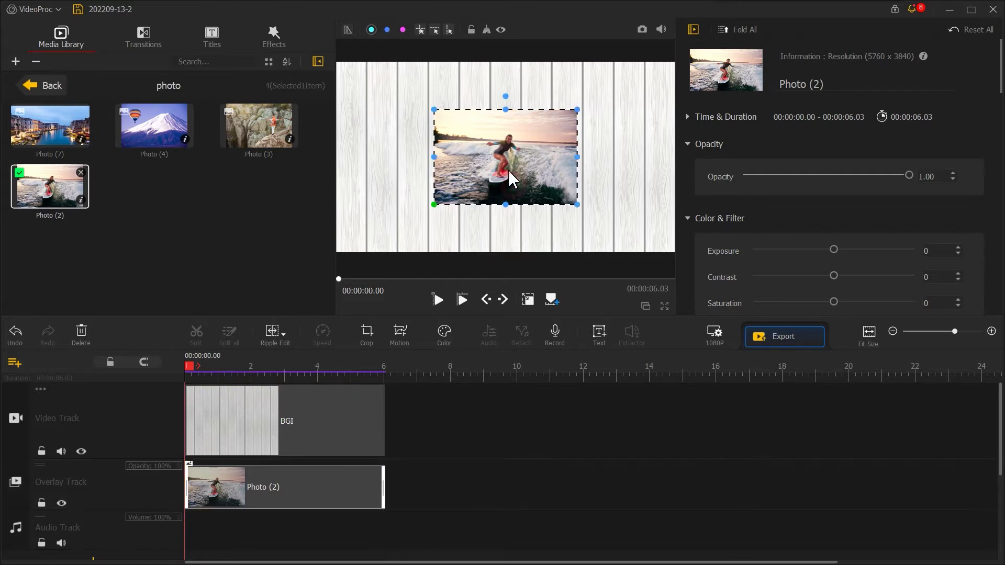
# Shrink and slightly tilt Photo (2) in the upper-left, then add a second overlay track.
pyautogui.moveTo(509, 173); pyautogui.dragTo(426, 136)
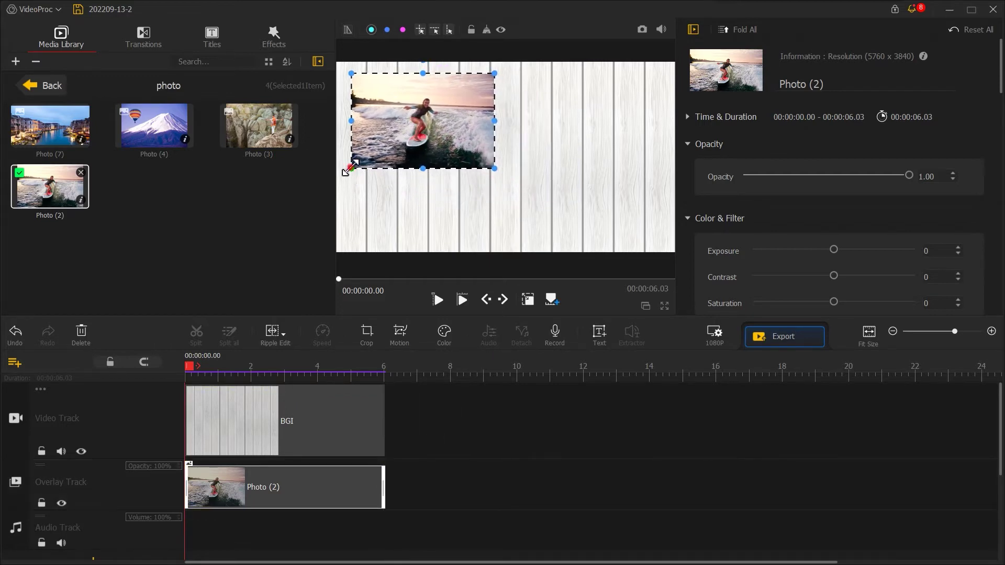
pyautogui.moveTo(345, 171); pyautogui.dragTo(372, 157)
pyautogui.moveTo(409, 74); pyautogui.dragTo(381, 98)
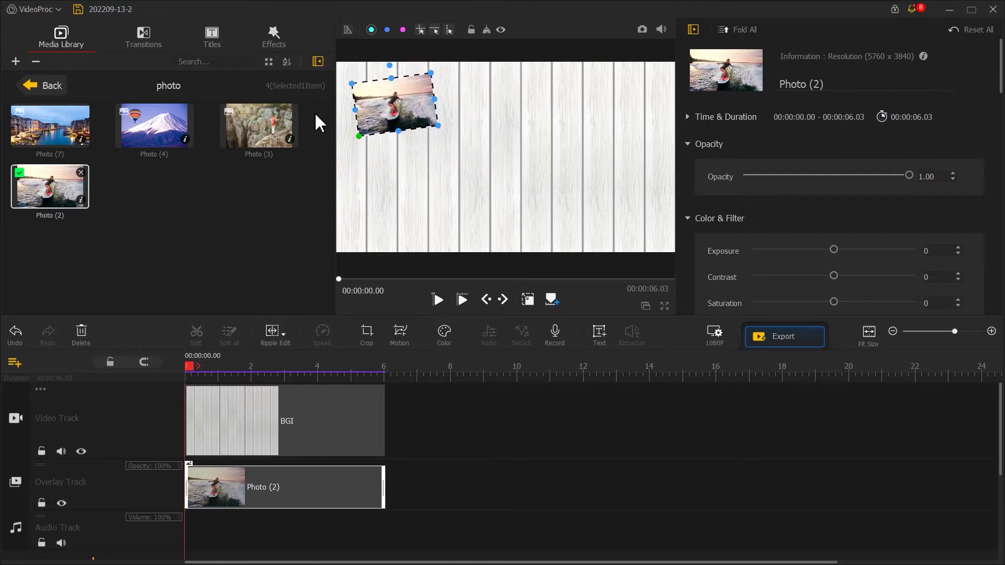
pyautogui.click(11, 364)
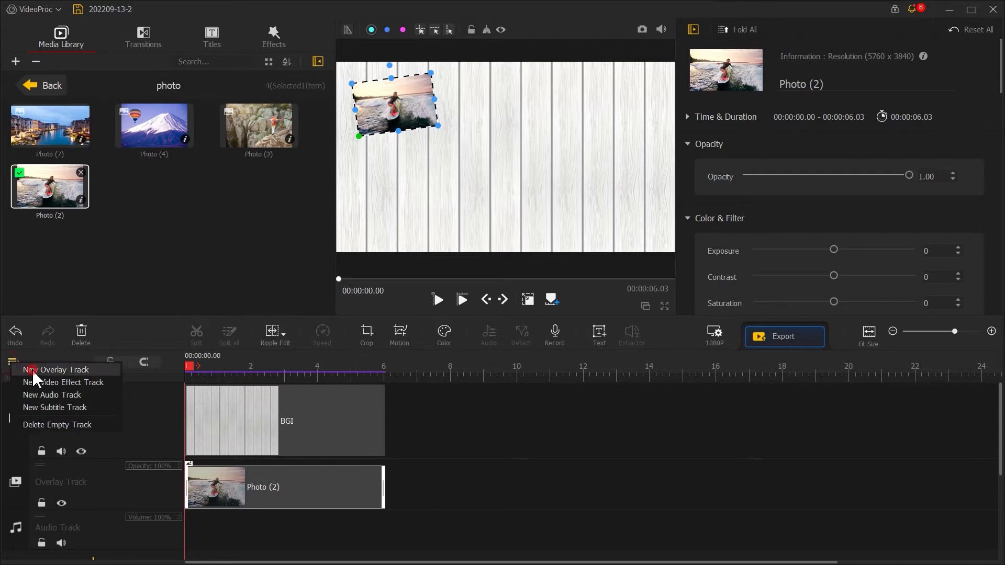
pyautogui.click(34, 371)
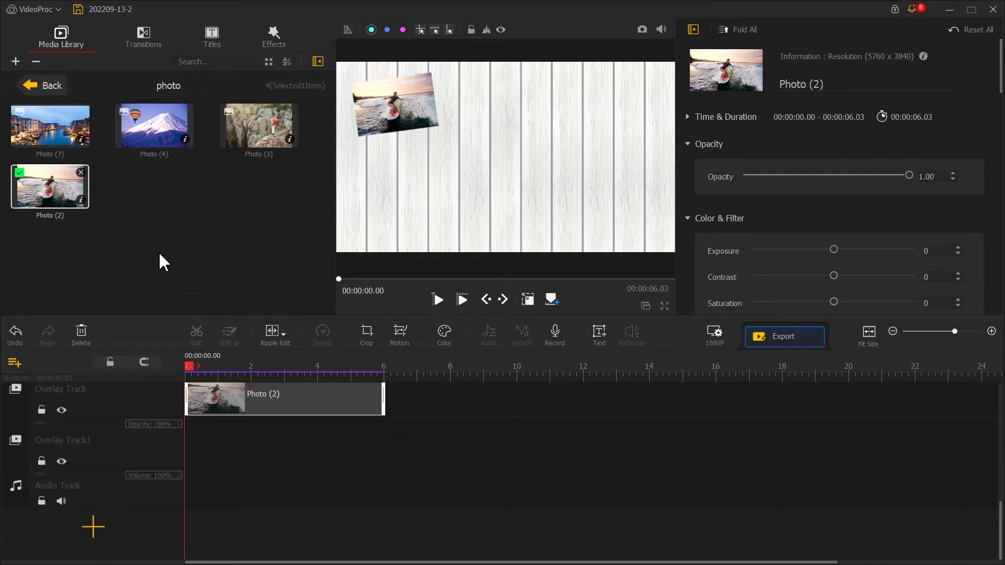
# Place Photo (3) on the new overlay track, shrink it toward the top-left, and extend it.
pyautogui.moveTo(257, 141); pyautogui.dragTo(187, 544)
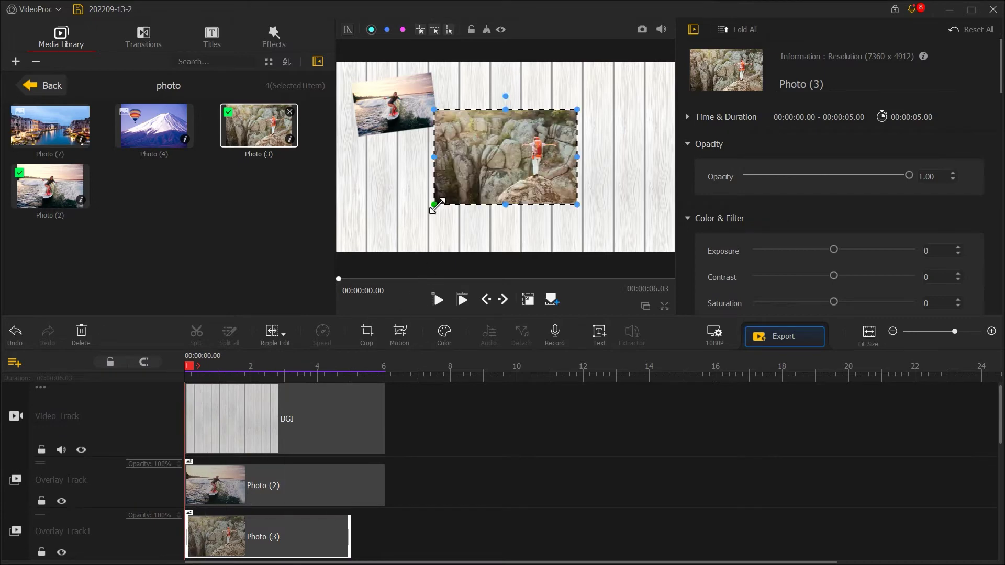
pyautogui.moveTo(433, 207); pyautogui.dragTo(397, 131)
pyautogui.moveTo(463, 147); pyautogui.dragTo(452, 144)
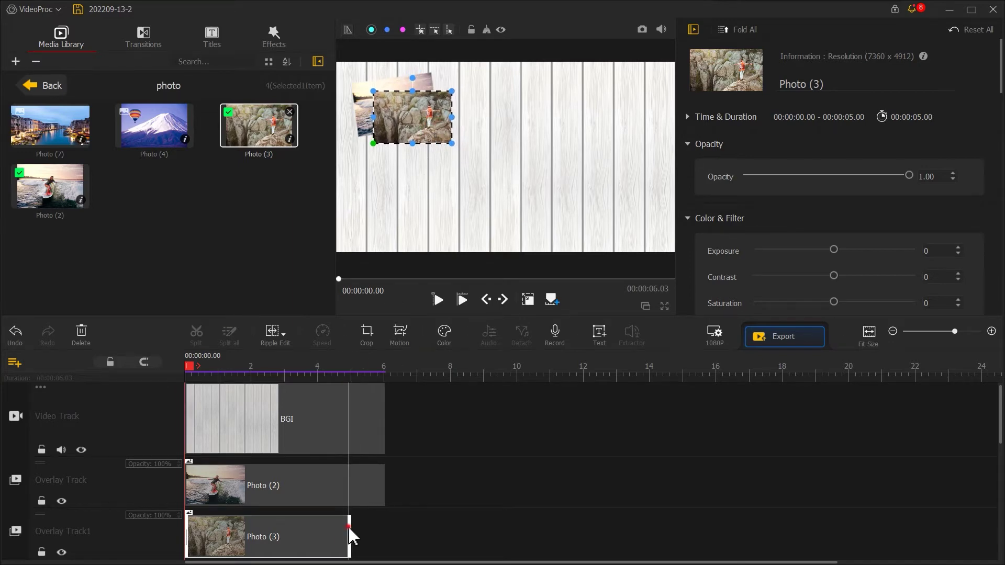
pyautogui.moveTo(349, 536); pyautogui.dragTo(384, 523)
pyautogui.scroll(-2, 379, 520)
# Add Photo (7) on its own overlay track, shrink and tilt the Venice photo rightward, and extend it.
pyautogui.moveTo(51, 125); pyautogui.dragTo(199, 504)
pyautogui.click(194, 504)
pyautogui.moveTo(59, 193); pyautogui.dragTo(199, 408)
pyautogui.click(197, 511)
pyautogui.moveTo(417, 204); pyautogui.dragTo(489, 180)
pyautogui.moveTo(539, 91)
pyautogui.mouseDown()
pyautogui.moveTo(533, 73)
pyautogui.moveTo(529, 108)
pyautogui.mouseUp()
pyautogui.moveTo(350, 503); pyautogui.dragTo(384, 499)
pyautogui.scroll(-2, 112, 397)
# Add Photo (8) on a new overlay track, resized to the right, lasting about 6 seconds.
pyautogui.click(44, 85)
pyautogui.doubleClick(256, 207)
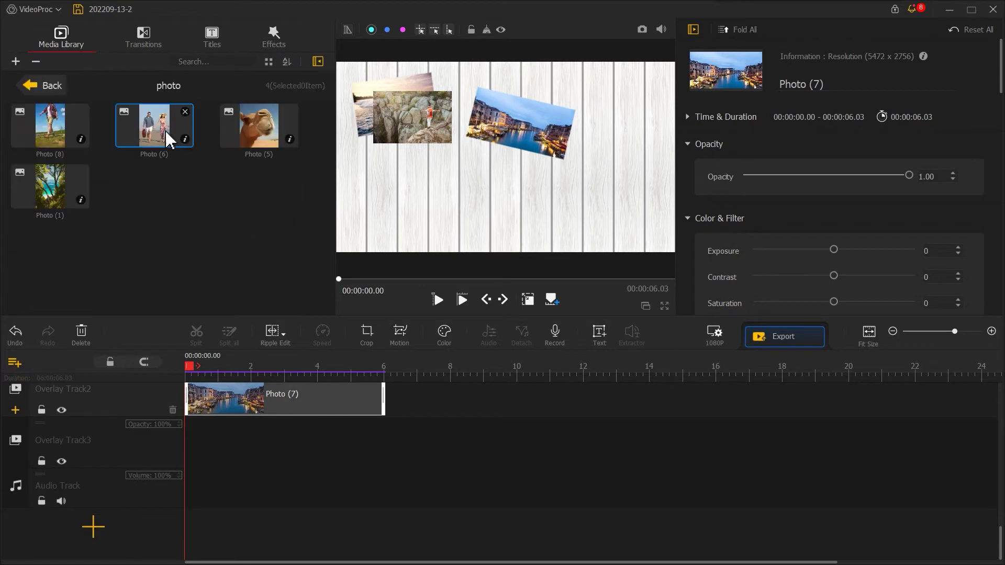
pyautogui.moveTo(49, 126); pyautogui.dragTo(188, 516)
pyautogui.moveTo(501, 178); pyautogui.dragTo(598, 178)
pyautogui.moveTo(617, 124); pyautogui.dragTo(620, 157)
pyautogui.moveTo(349, 512); pyautogui.dragTo(384, 512)
# Add a new overlay track with Photo (5) at about 6 seconds, shrunk and moved down.
pyautogui.click(14, 363)
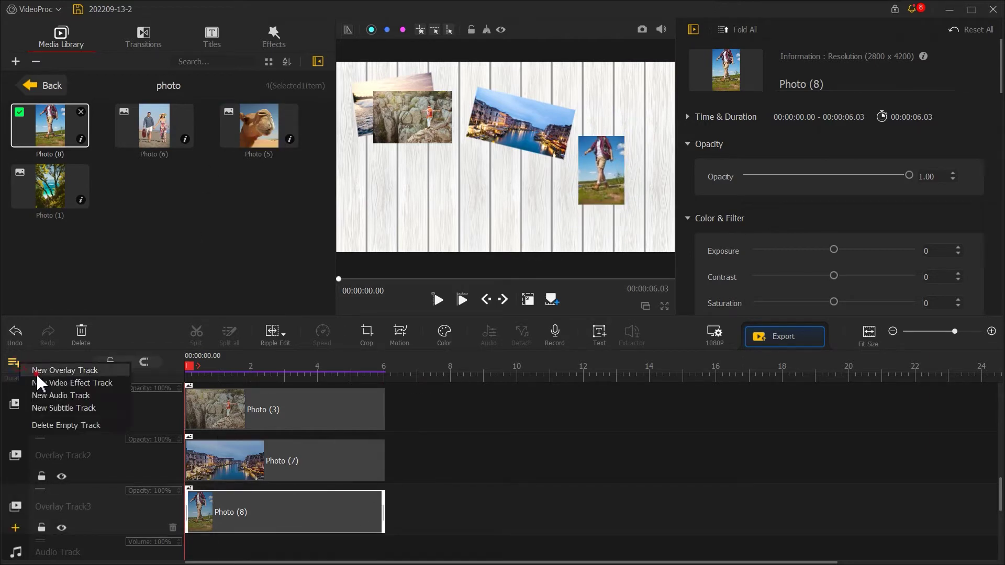
pyautogui.click(42, 366)
pyautogui.moveTo(259, 125); pyautogui.dragTo(189, 512)
pyautogui.moveTo(350, 511); pyautogui.dragTo(384, 511)
pyautogui.moveTo(539, 196); pyautogui.dragTo(531, 220)
# Add another overlay track with Photo (4) at about 6 seconds, shrunk, beside the rocks photo, tilted anticlockwise.
pyautogui.click(14, 362)
pyautogui.click(40, 382)
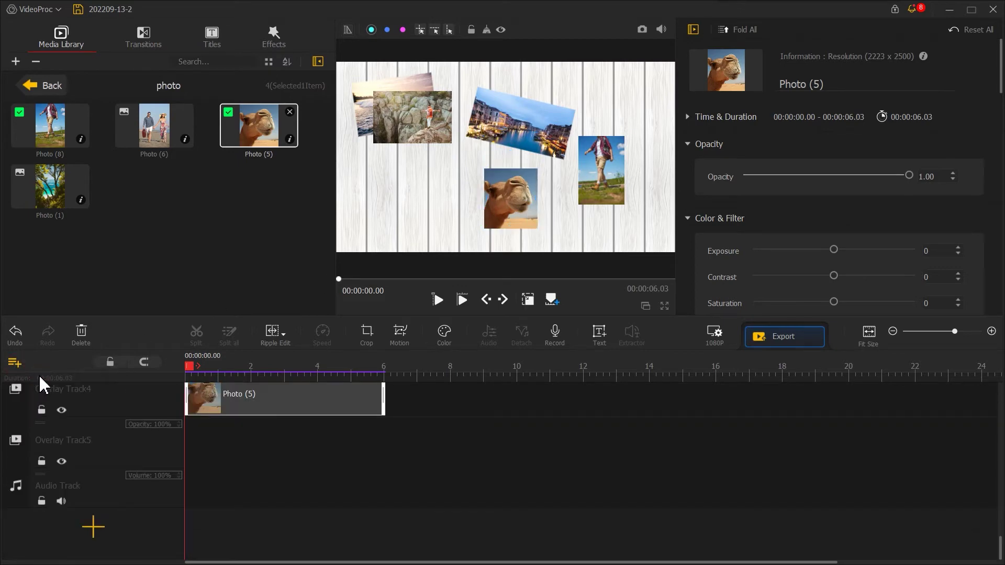
pyautogui.click(45, 86)
pyautogui.doubleClick(154, 197)
pyautogui.moveTo(160, 139); pyautogui.dragTo(204, 507)
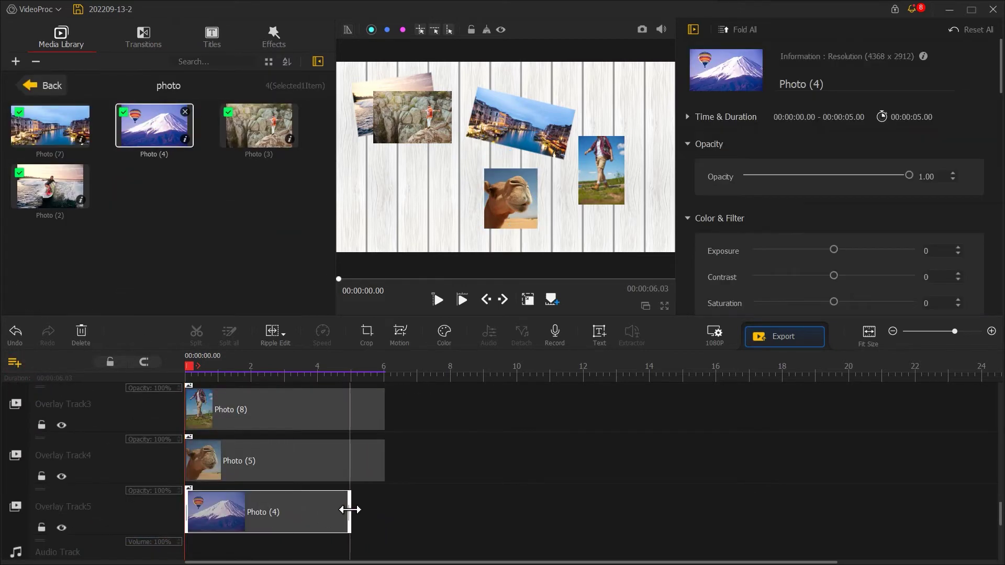
pyautogui.moveTo(350, 511); pyautogui.dragTo(385, 511)
pyautogui.moveTo(434, 205); pyautogui.dragTo(495, 169)
pyautogui.moveTo(534, 139); pyautogui.dragTo(416, 190)
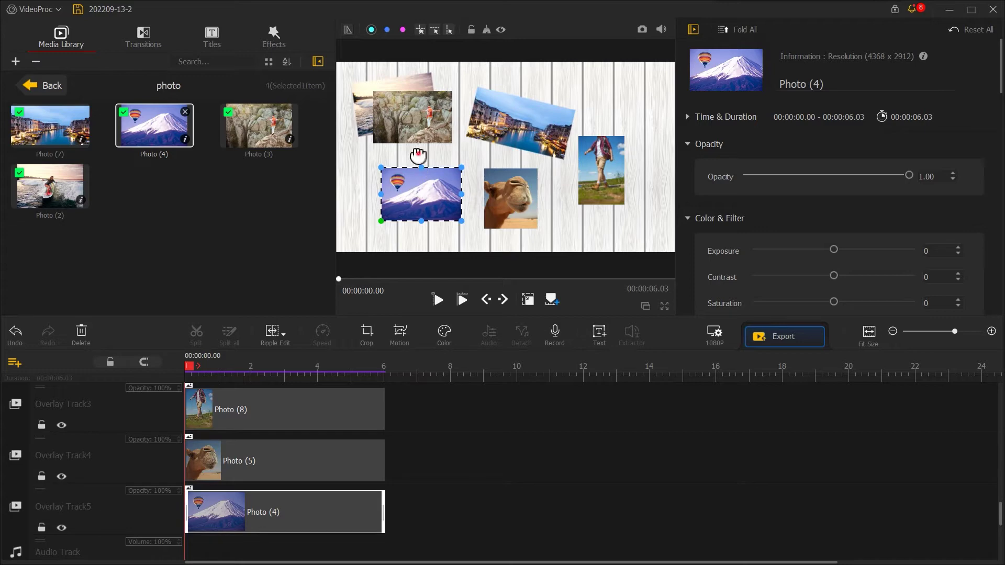
pyautogui.moveTo(415, 141); pyautogui.dragTo(439, 178)
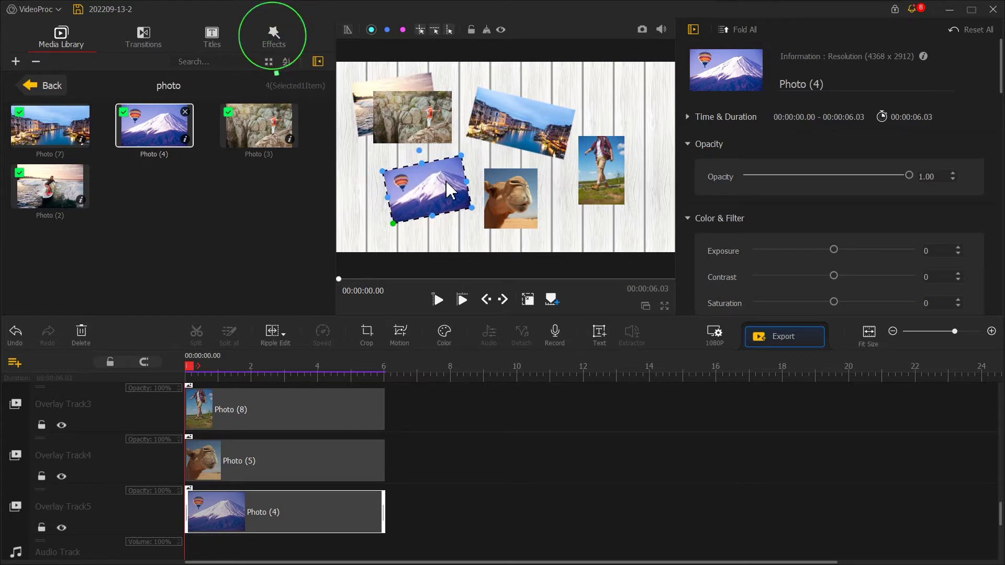
# Add the Border effect to the timeline, stretch it to 6 seconds, and turn off Apply to Canvas.
pyautogui.click(282, 36)
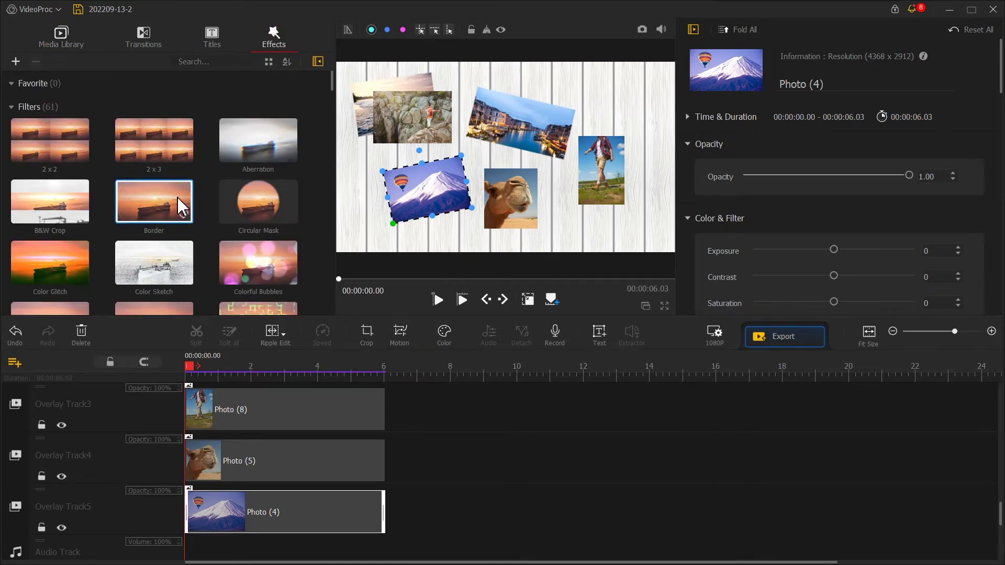
pyautogui.moveTo(181, 206); pyautogui.dragTo(207, 492)
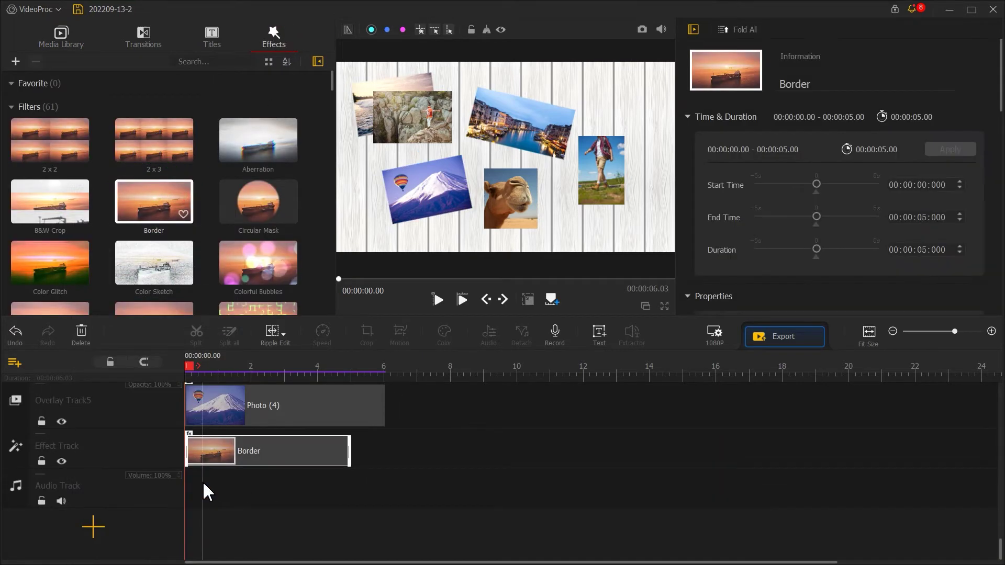
pyautogui.moveTo(349, 455); pyautogui.dragTo(372, 454)
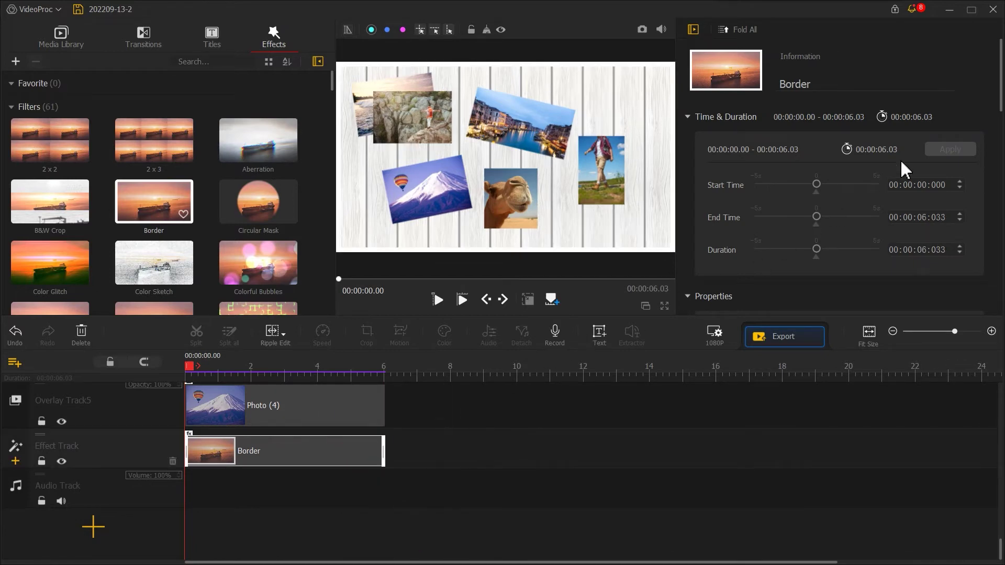
pyautogui.scroll(-9, 837, 178)
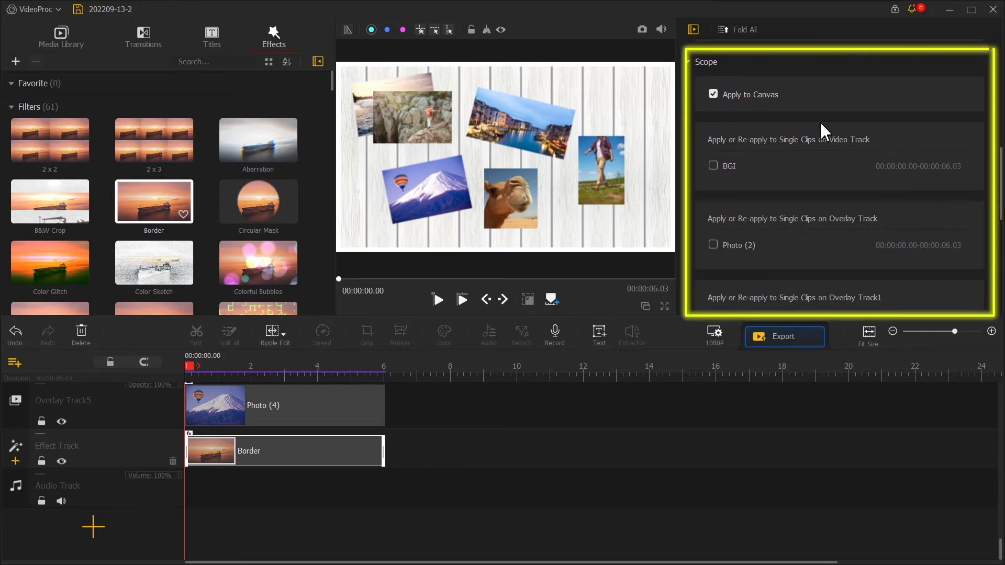
pyautogui.click(761, 97)
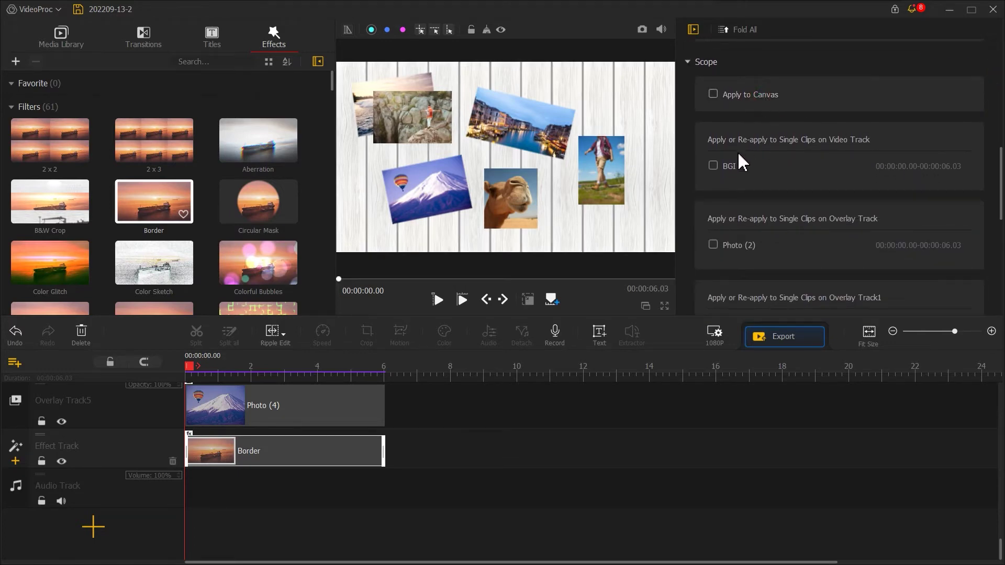
# Limit the border to Photos (2), (7), (8) and (5) and set its size to 6.00.
pyautogui.click(713, 246)
pyautogui.scroll(-3, 715, 235)
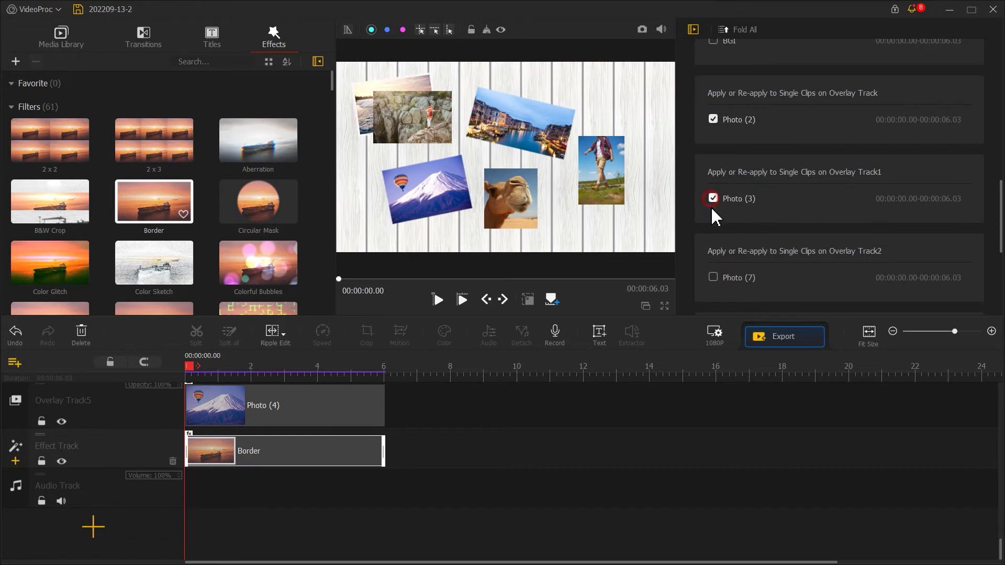
pyautogui.click(718, 278)
pyautogui.scroll(-1, 719, 277)
pyautogui.click(723, 294)
pyautogui.scroll(-2, 722, 292)
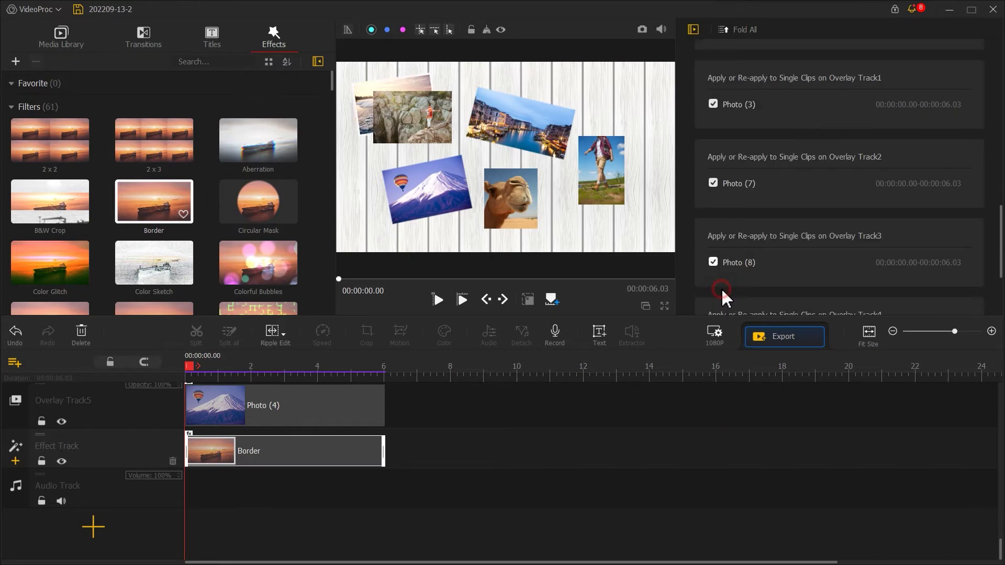
pyautogui.click(722, 283)
pyautogui.scroll(-1, 723, 283)
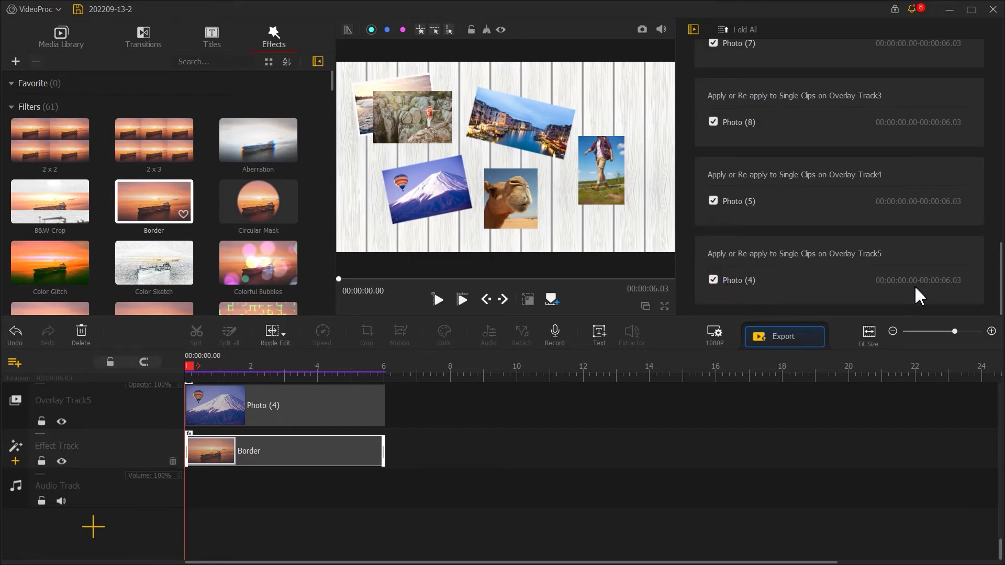
pyautogui.scroll(8, 999, 289)
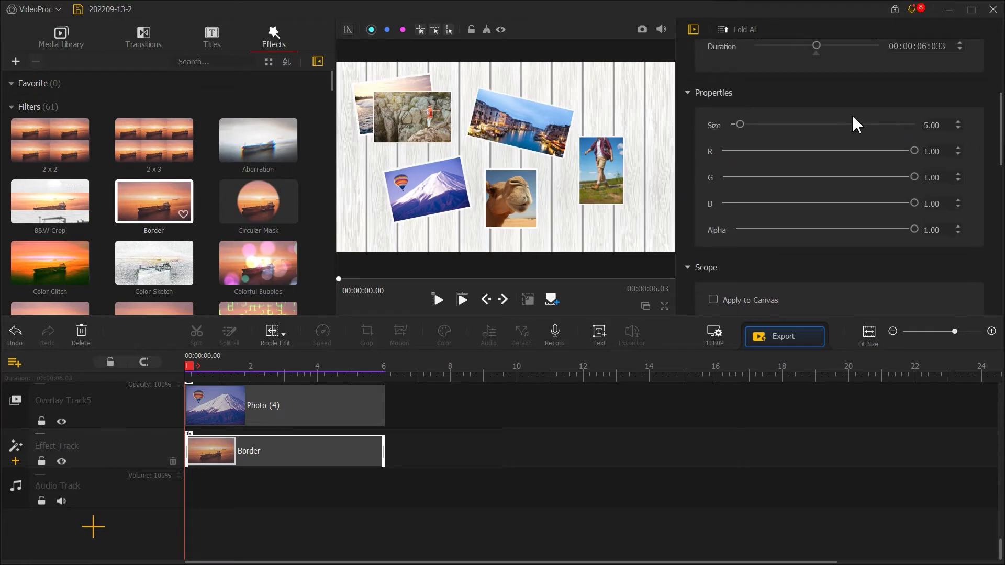
pyautogui.moveTo(743, 128)
pyautogui.mouseDown()
pyautogui.moveTo(779, 129)
pyautogui.moveTo(743, 131)
pyautogui.mouseUp()
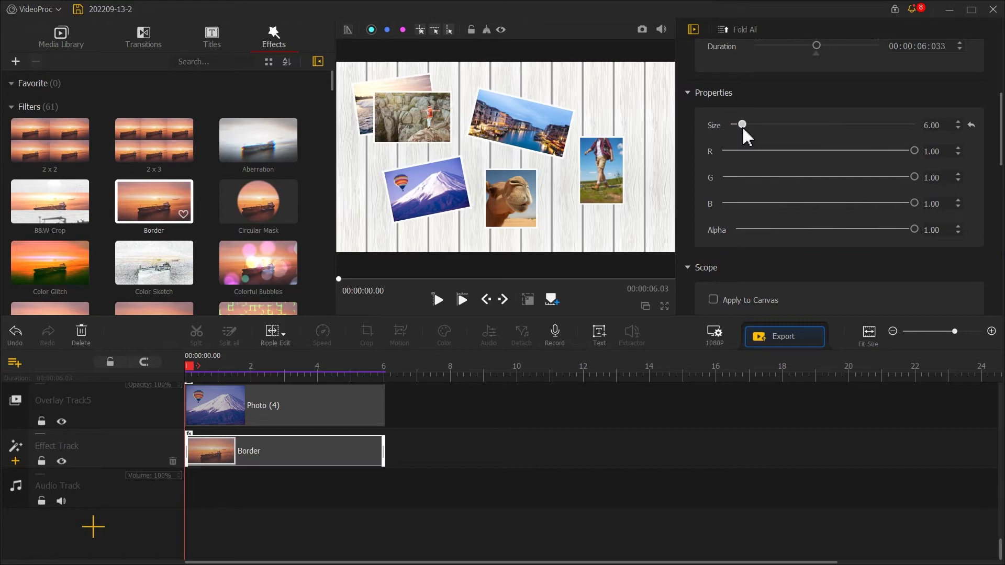
pyautogui.click(643, 31)
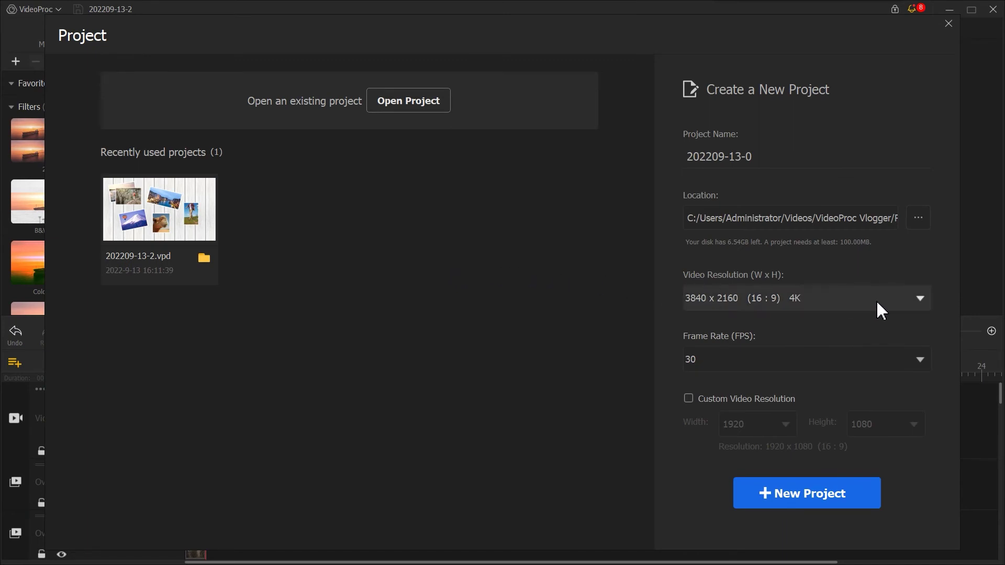
# Create the new 1920 x 1080 1080P project 202209-13-0.
pyautogui.click(915, 299)
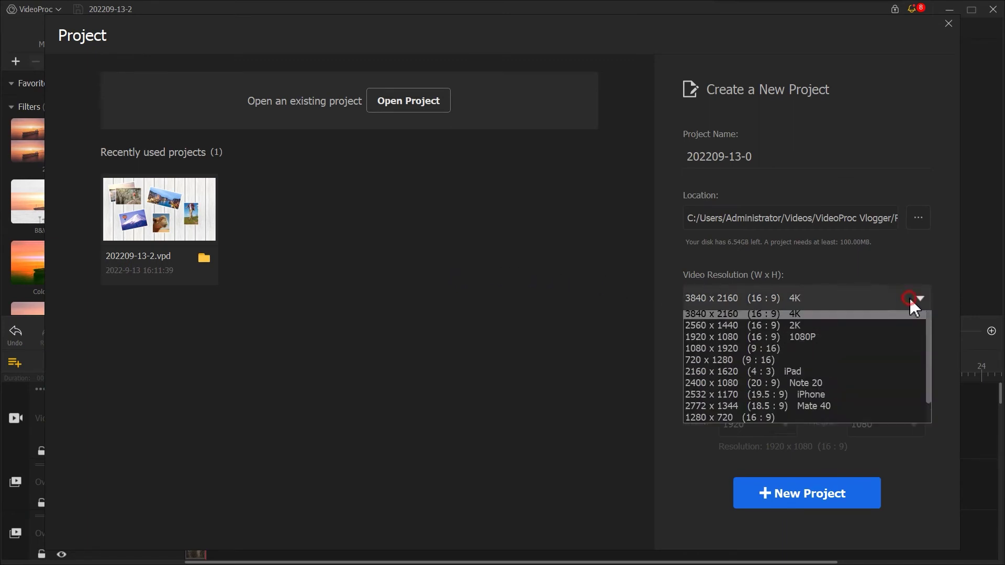
pyautogui.click(879, 344)
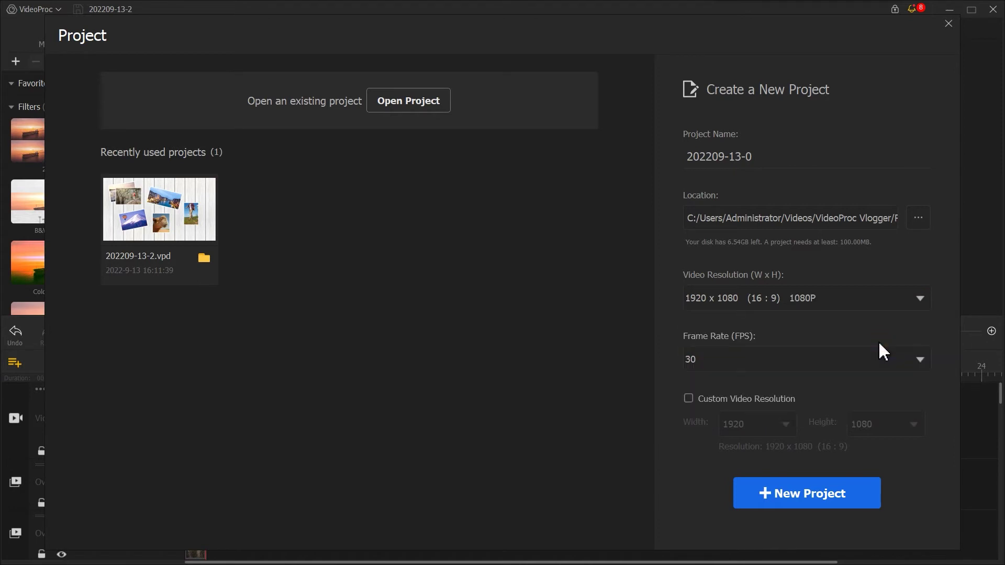
pyautogui.click(806, 492)
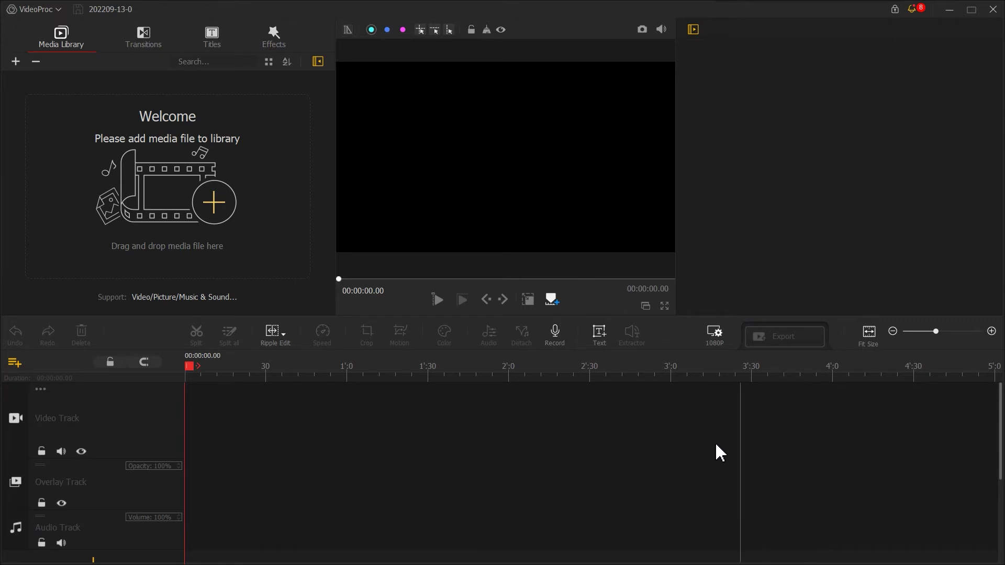
# Import collage picture 202209-13-2 onto the video track and lengthen it to 10.13 s.
pyautogui.click(225, 203)
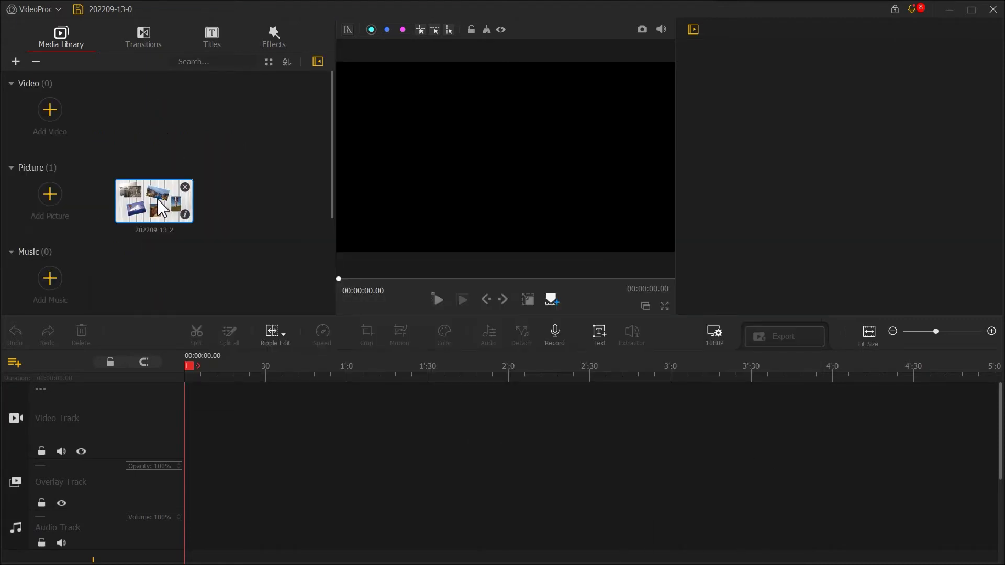
pyautogui.moveTo(162, 209); pyautogui.dragTo(201, 413)
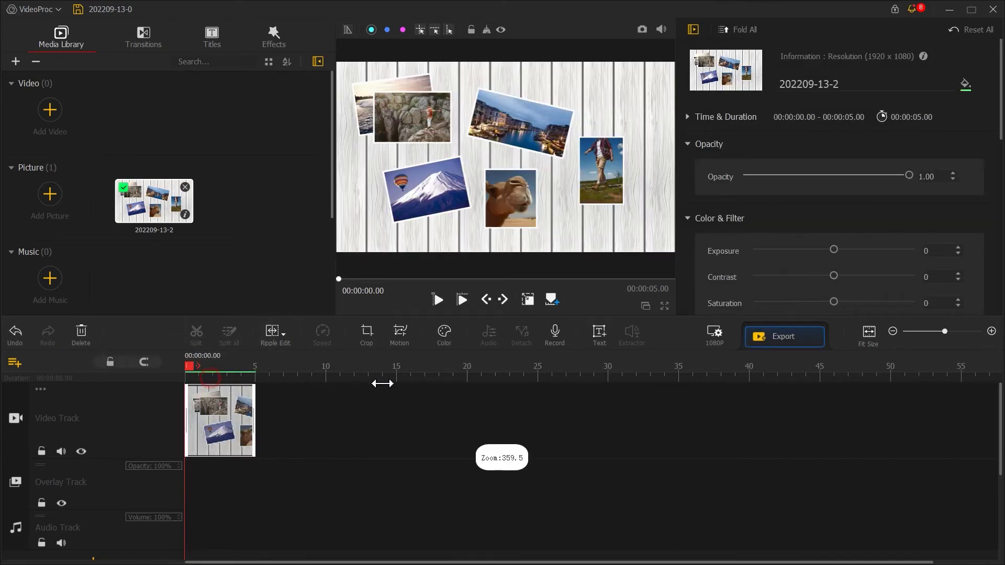
pyautogui.moveTo(383, 383); pyautogui.dragTo(507, 393)
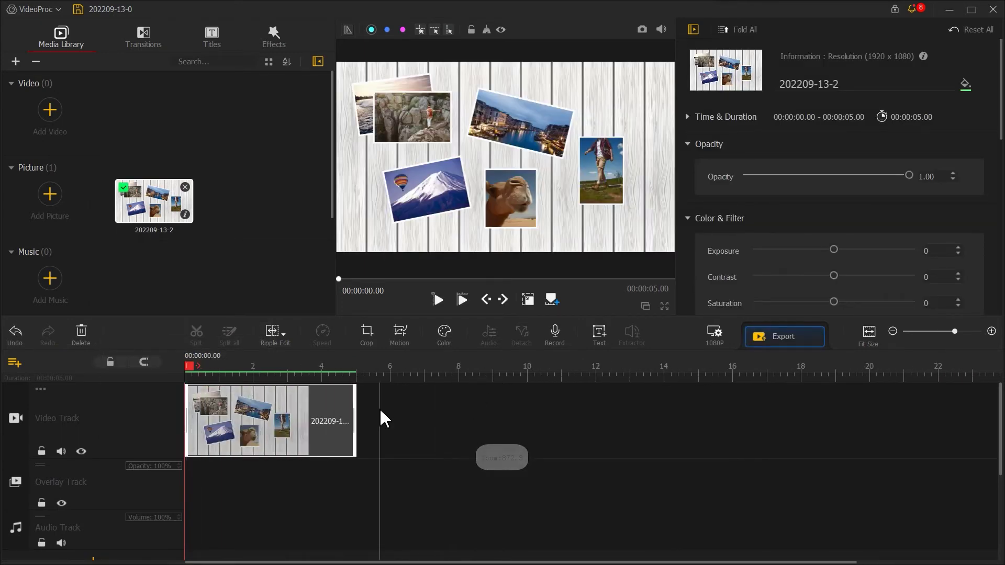
pyautogui.moveTo(354, 418); pyautogui.dragTo(530, 414)
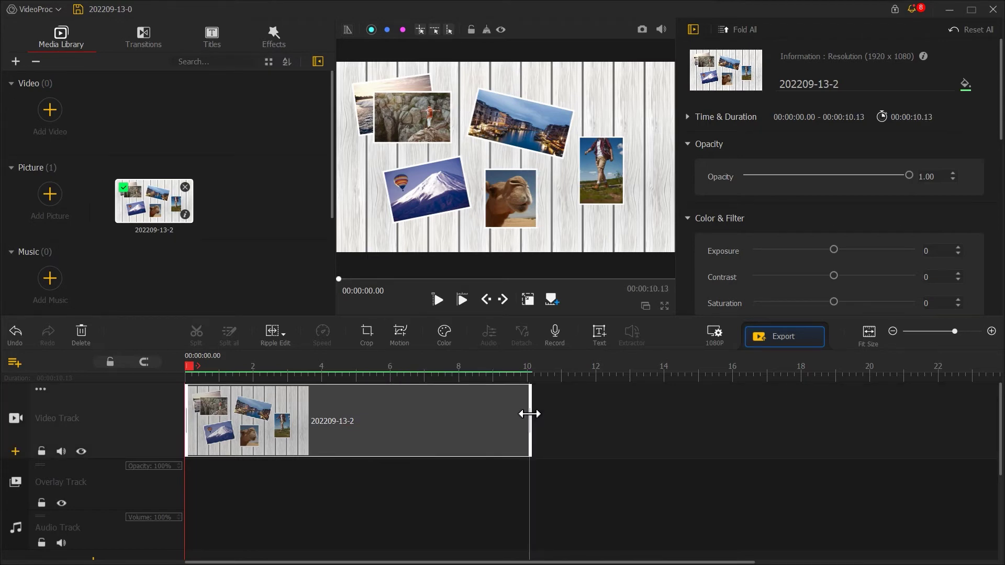
# In Motion, keyframe the camera on the top-left rocks photo at the start and at 1 second.
pyautogui.click(401, 335)
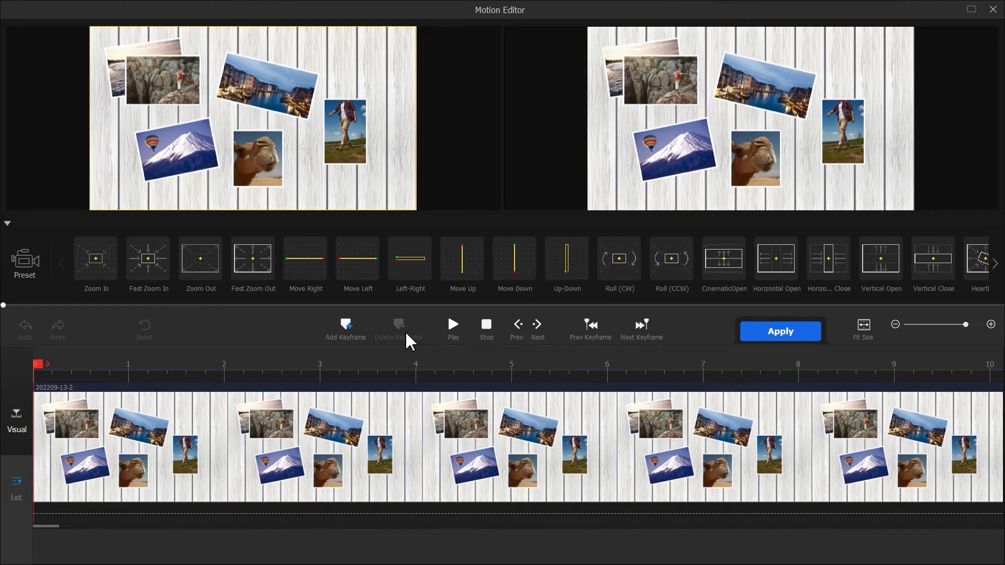
pyautogui.click(346, 327)
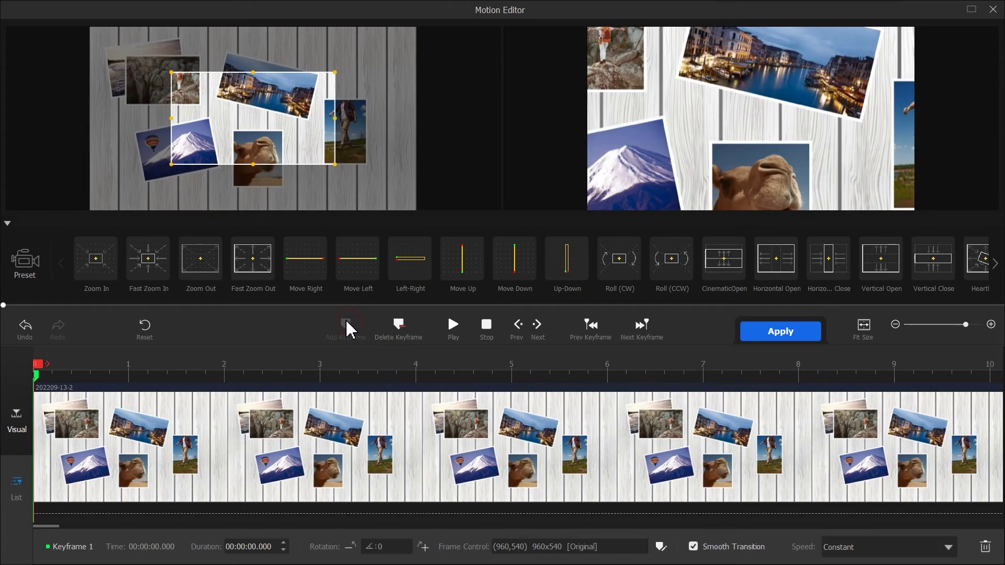
pyautogui.scroll(-3, 264, 122)
pyautogui.moveTo(258, 124); pyautogui.dragTo(215, 113)
pyautogui.moveTo(37, 364); pyautogui.dragTo(221, 364)
pyautogui.click(321, 335)
# Keyframe the camera moved and tilted onto the Venice photo at 2 and 3 seconds.
pyautogui.click(345, 325)
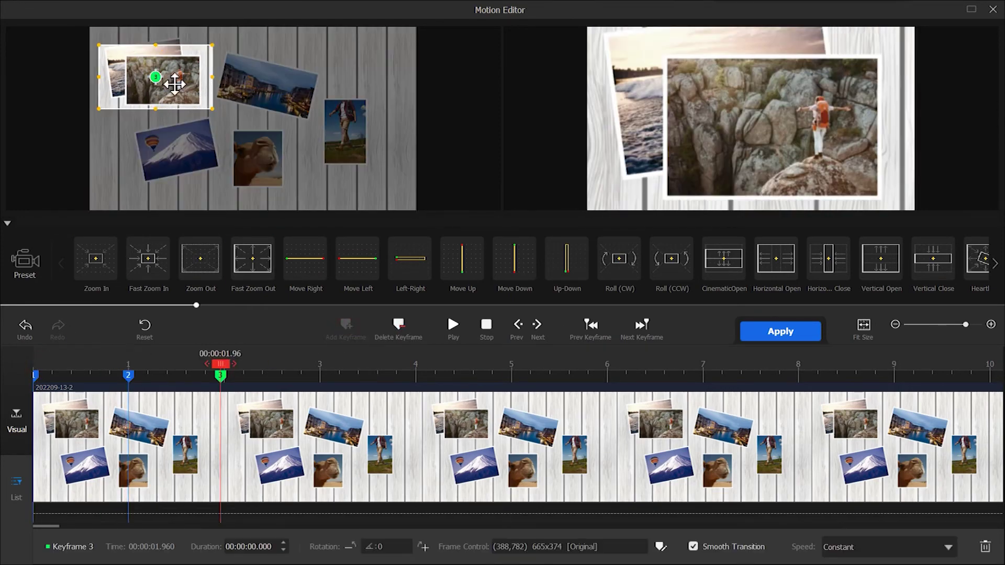
pyautogui.moveTo(157, 84); pyautogui.dragTo(270, 87)
pyautogui.moveTo(330, 105); pyautogui.dragTo(347, 101)
pyautogui.moveTo(220, 364); pyautogui.dragTo(416, 366)
pyautogui.click(346, 326)
# Keyframe the camera tilted onto the balloon photo at 4 seconds, rotated again at 5 seconds.
pyautogui.click(345, 326)
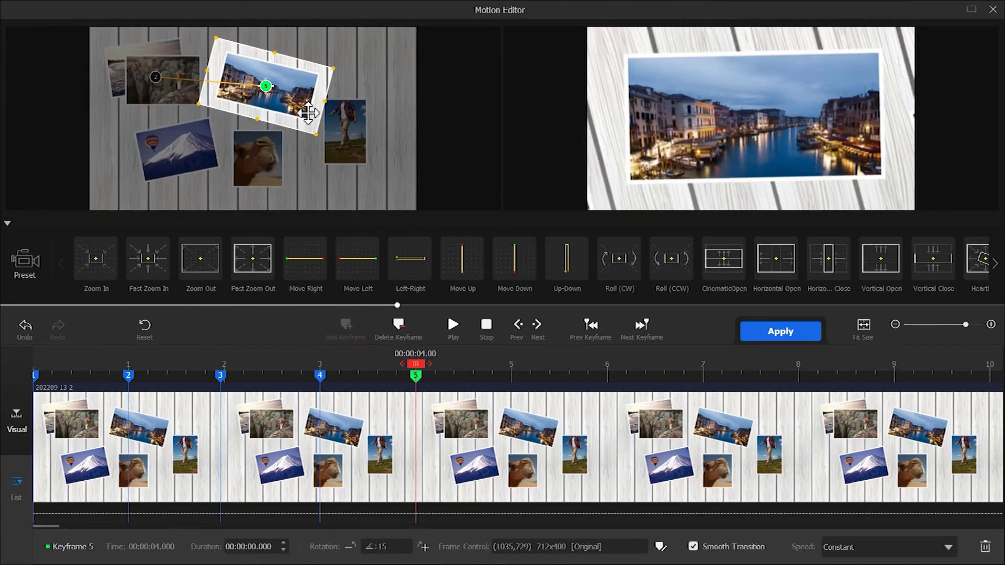
pyautogui.moveTo(272, 83); pyautogui.dragTo(177, 149)
pyautogui.moveTo(239, 175); pyautogui.dragTo(246, 166)
pyautogui.moveTo(416, 364); pyautogui.dragTo(511, 364)
pyautogui.click(346, 325)
pyautogui.moveTo(277, 146); pyautogui.dragTo(276, 159)
# Keyframe the camera on the camel photo at 6 seconds, rotated from -17 to 6 at 7 seconds.
pyautogui.moveTo(511, 364); pyautogui.dragTo(611, 369)
pyautogui.click(346, 325)
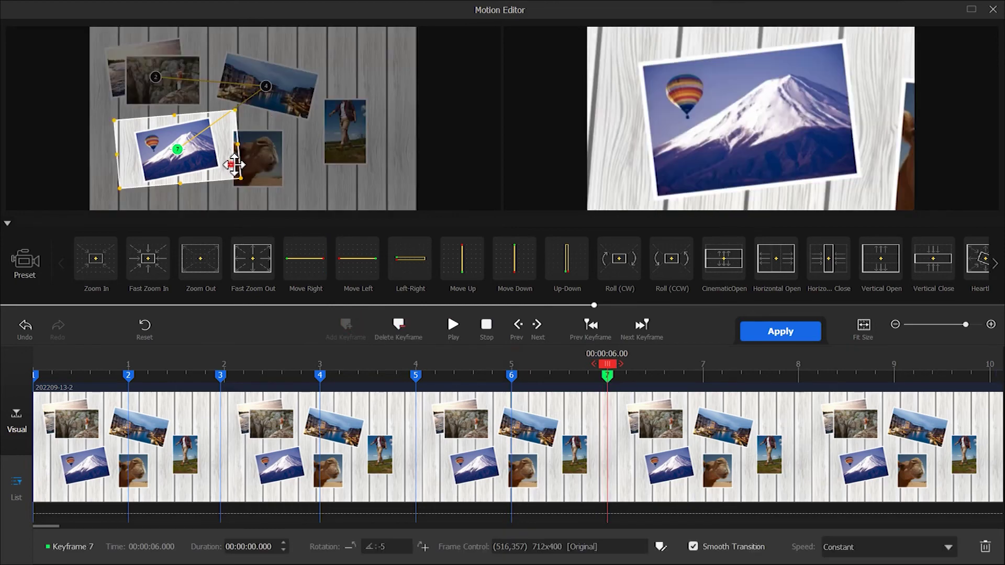
pyautogui.moveTo(241, 171); pyautogui.dragTo(350, 139)
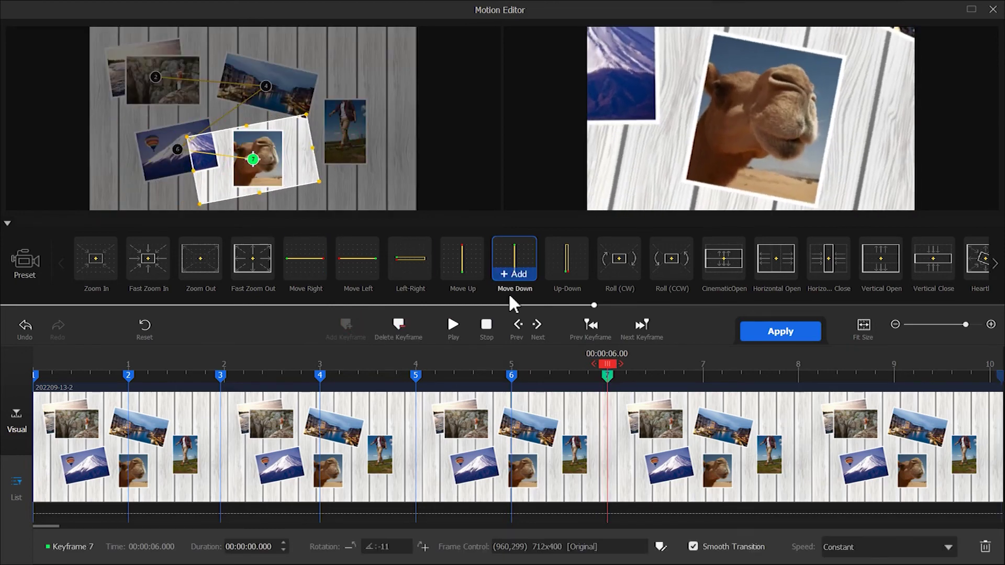
pyautogui.moveTo(607, 365); pyautogui.dragTo(703, 366)
pyautogui.click(345, 325)
pyautogui.moveTo(354, 157); pyautogui.dragTo(356, 180)
# Keyframe the camera at 8 seconds, resized and tilted around the hiker photo.
pyautogui.moveTo(703, 365); pyautogui.dragTo(798, 365)
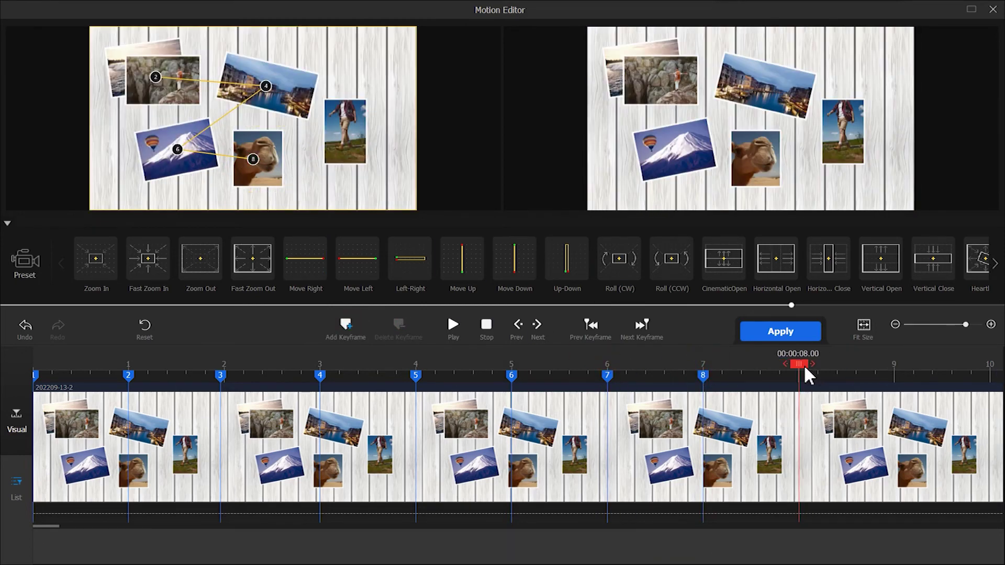
pyautogui.click(345, 325)
pyautogui.moveTo(253, 159); pyautogui.dragTo(341, 124)
pyautogui.moveTo(388, 102); pyautogui.dragTo(403, 96)
pyautogui.moveTo(269, 155); pyautogui.dragTo(277, 163)
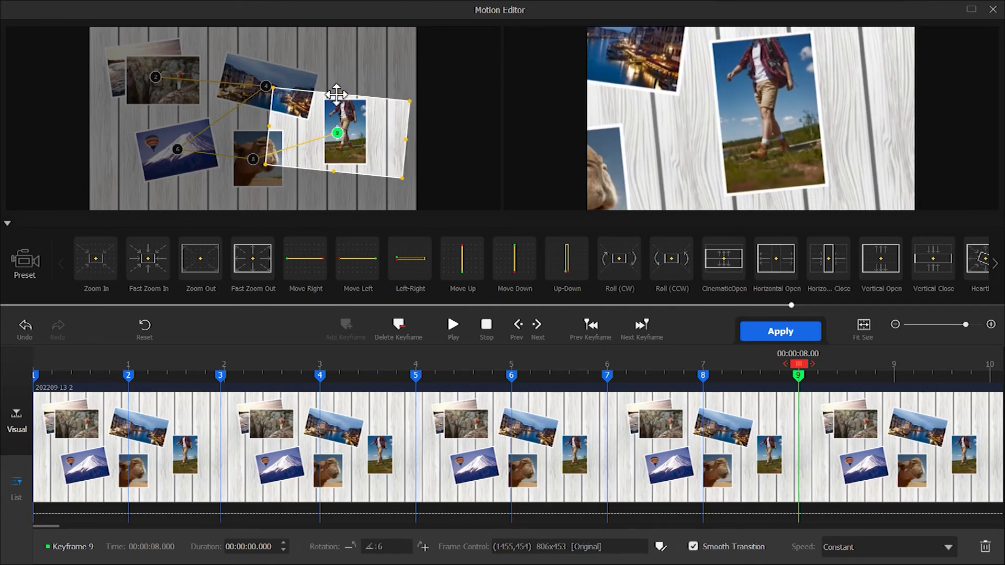
pyautogui.moveTo(337, 108); pyautogui.dragTo(367, 79)
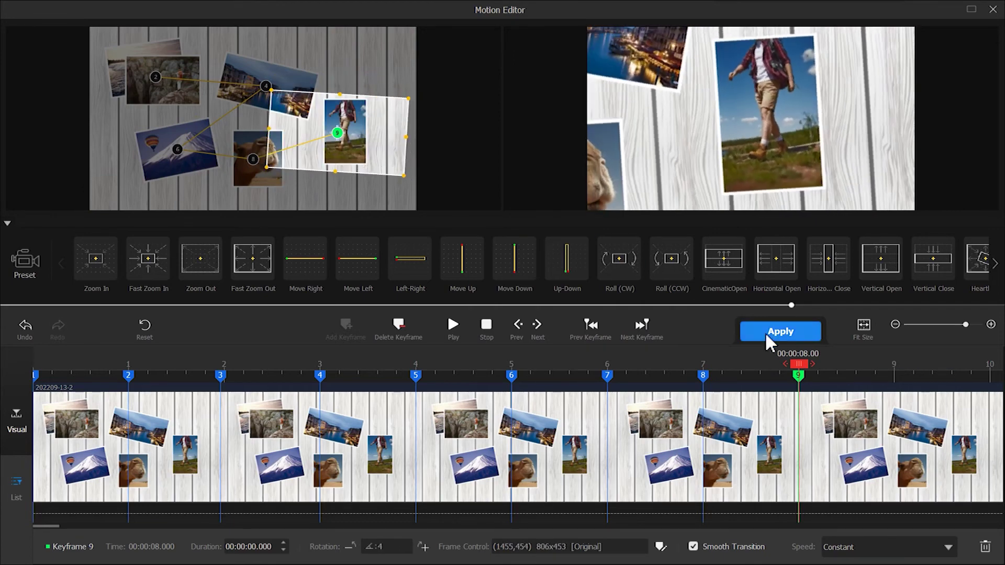
# Add keyframes at 8.96 and 9.88 seconds, widening to the whole collage at the clip's end.
pyautogui.click(890, 365)
pyautogui.click(346, 325)
pyautogui.moveTo(242, 157)
pyautogui.mouseDown()
pyautogui.moveTo(275, 160)
pyautogui.moveTo(255, 161)
pyautogui.mouseUp()
pyautogui.click(978, 365)
pyautogui.click(345, 325)
pyautogui.moveTo(313, 67); pyautogui.dragTo(162, 209)
pyautogui.click(345, 326)
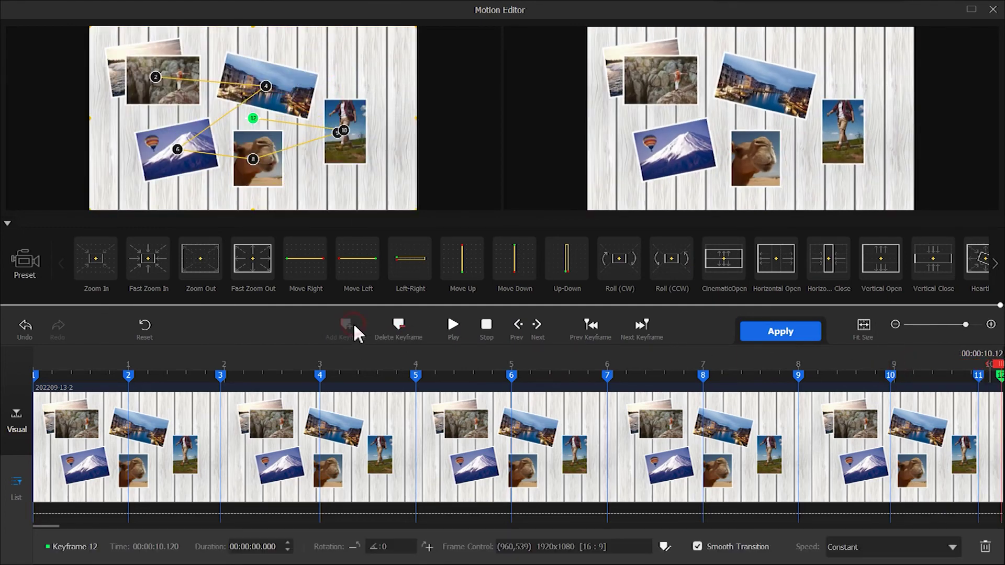
# Give keyframe 2 Speed Up easing, keyframe 3 Speed Down, and choose a speed curve for keyframe 4.
pyautogui.click(128, 376)
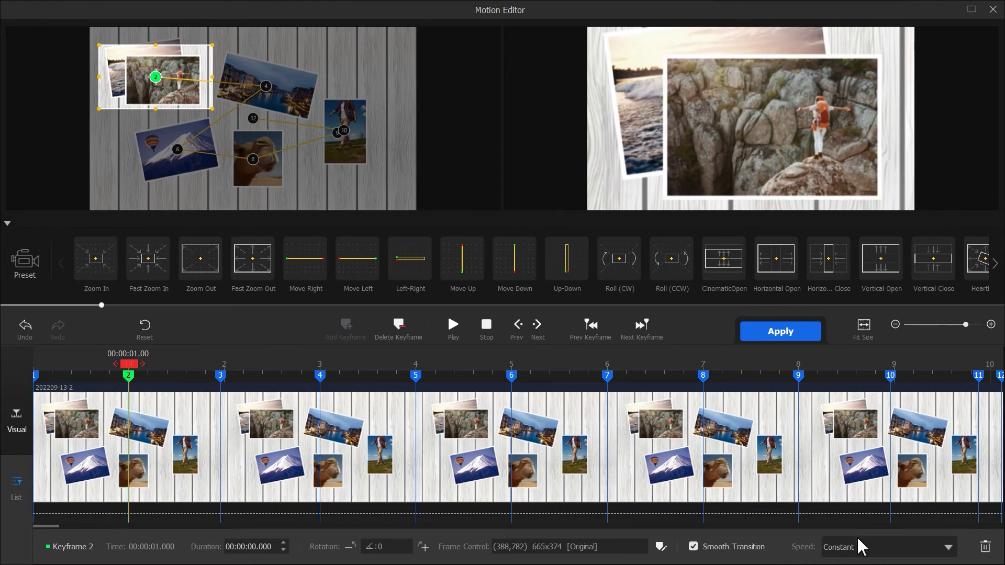
pyautogui.click(861, 547)
pyautogui.click(829, 419)
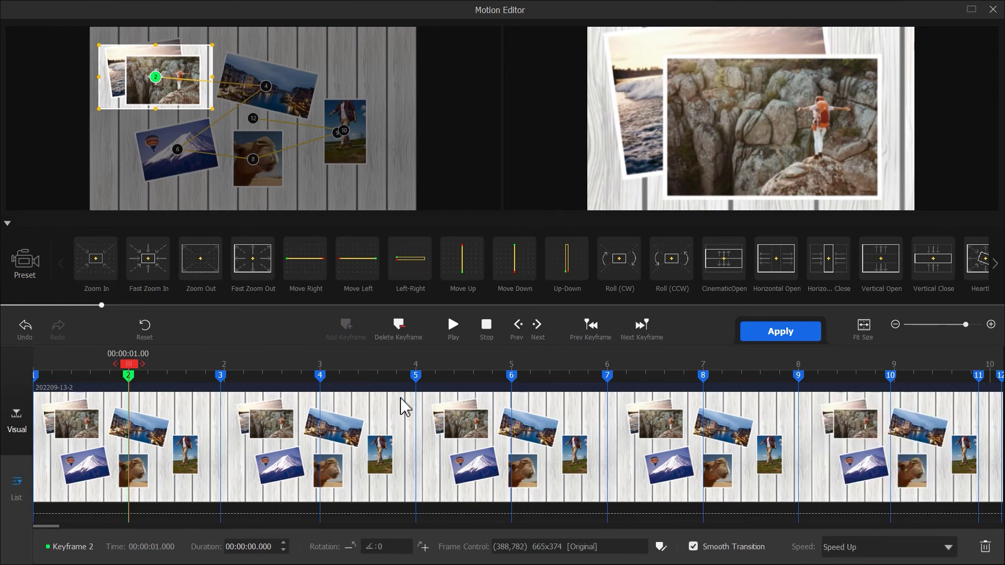
pyautogui.click(221, 375)
pyautogui.click(836, 551)
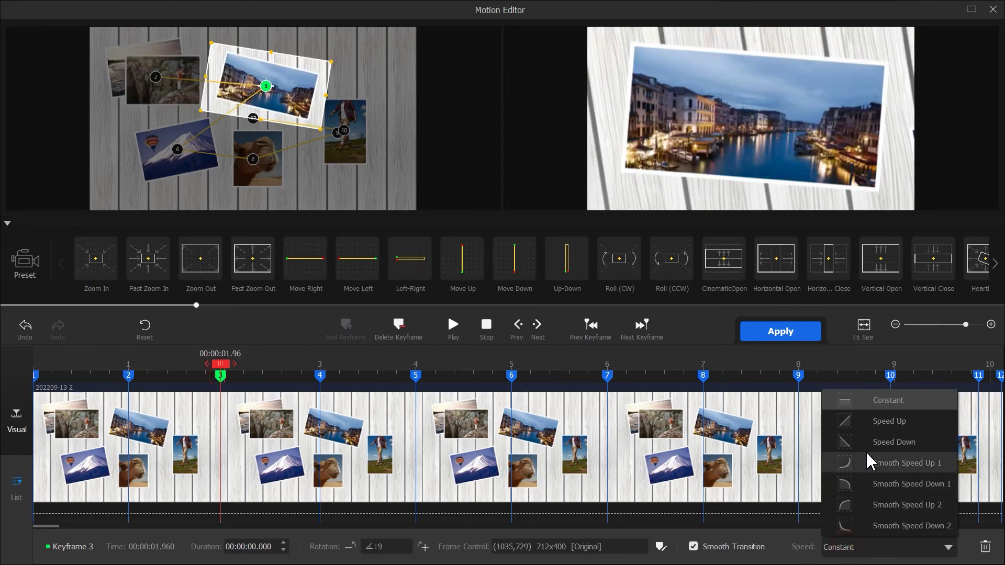
pyautogui.click(837, 440)
pyautogui.click(321, 376)
pyautogui.click(838, 546)
pyautogui.click(838, 420)
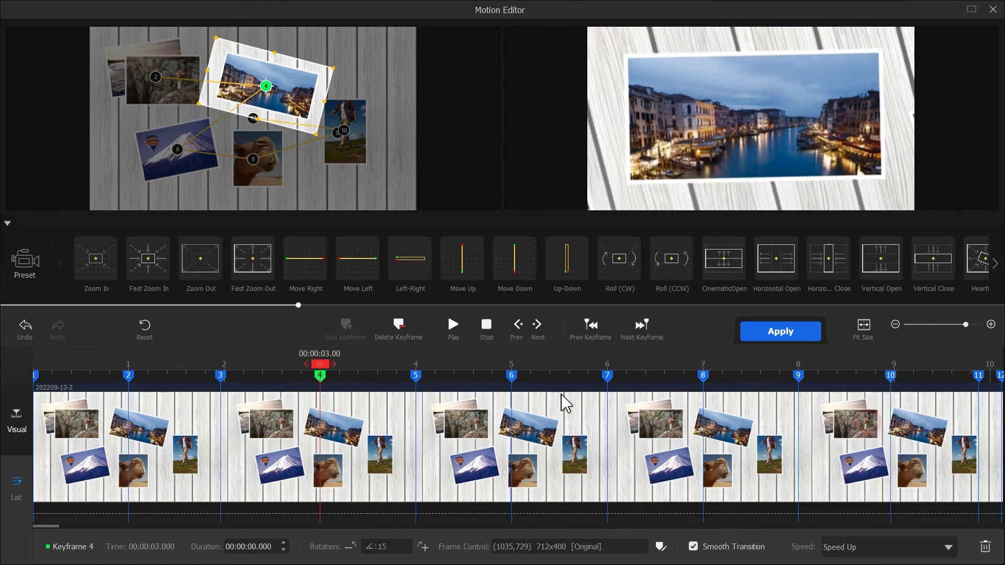
# Set keyframe 5 to Smooth Speed Up 1 and keyframe 6 to Speed Down, and open keyframe 7's speed options.
pyautogui.click(415, 376)
pyautogui.click(864, 547)
pyautogui.click(877, 461)
pyautogui.click(512, 376)
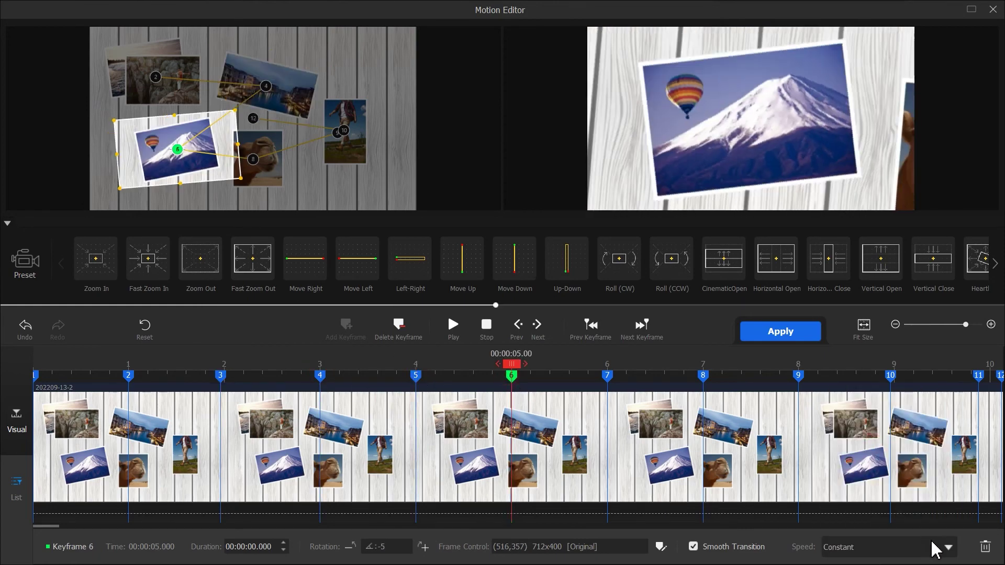
pyautogui.click(937, 546)
pyautogui.click(855, 442)
pyautogui.click(607, 376)
pyautogui.click(884, 547)
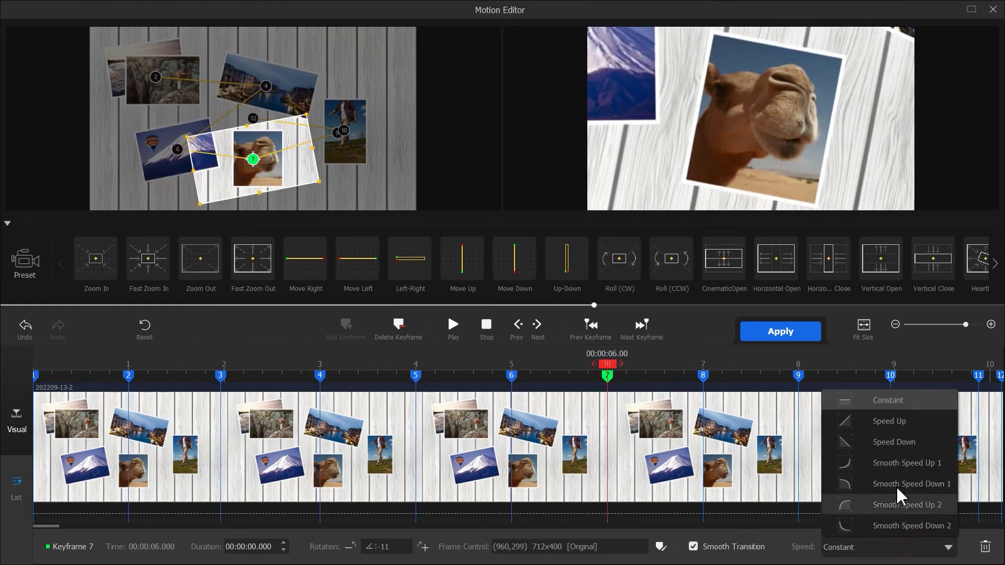
# Go through keyframes 8 to 11, then apply the camera motion to the clip.
pyautogui.click(703, 376)
pyautogui.click(796, 376)
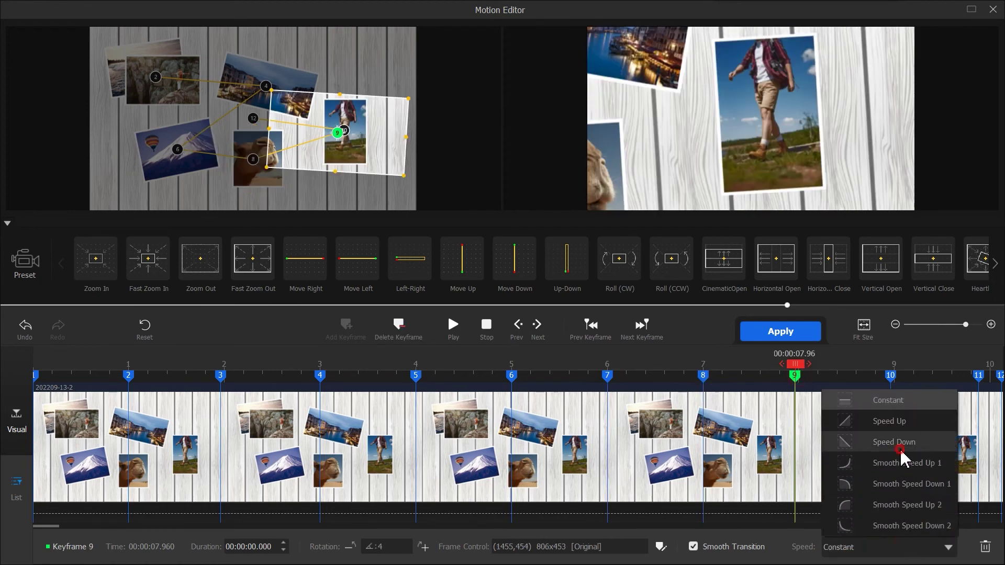
pyautogui.click(900, 449)
pyautogui.click(894, 438)
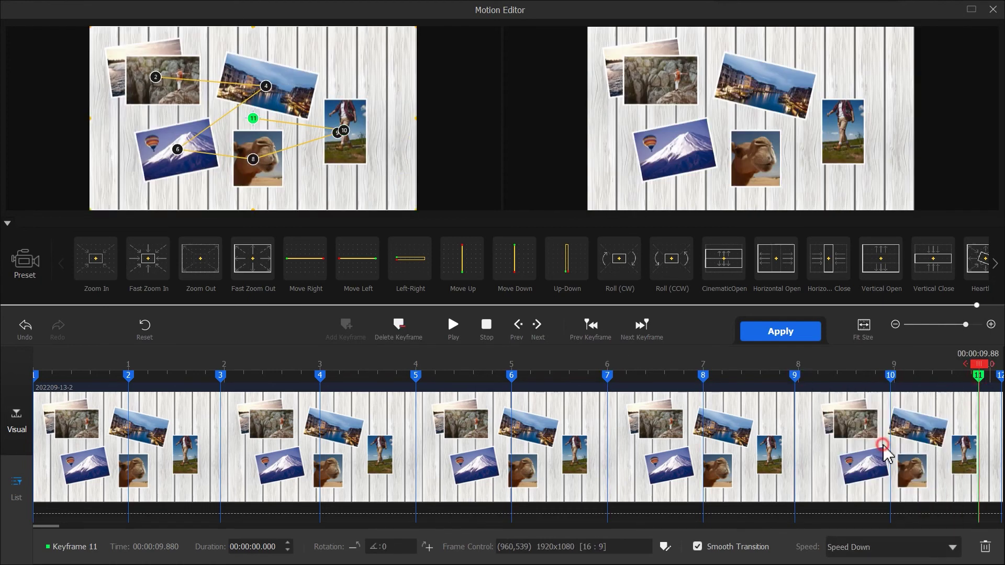
pyautogui.click(797, 338)
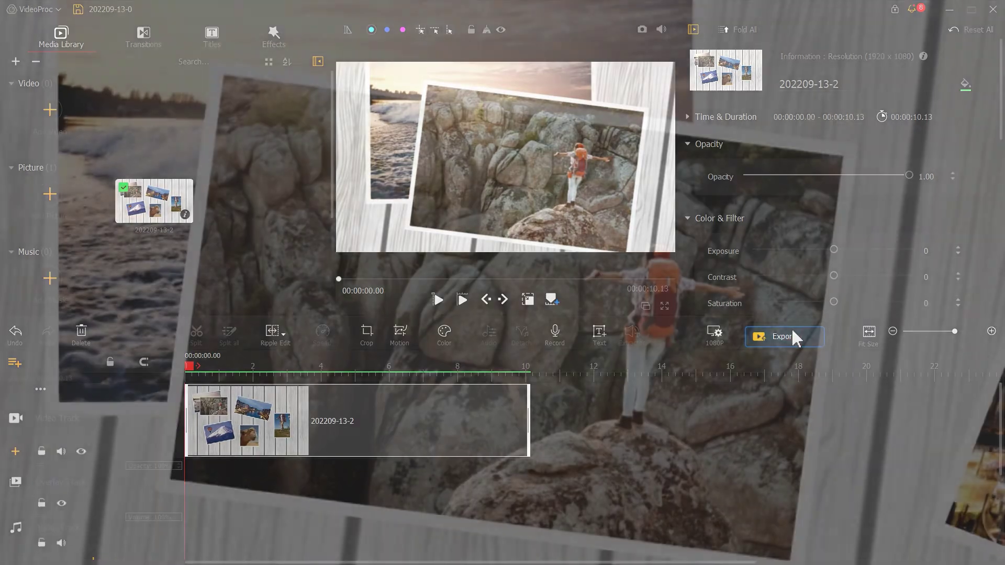